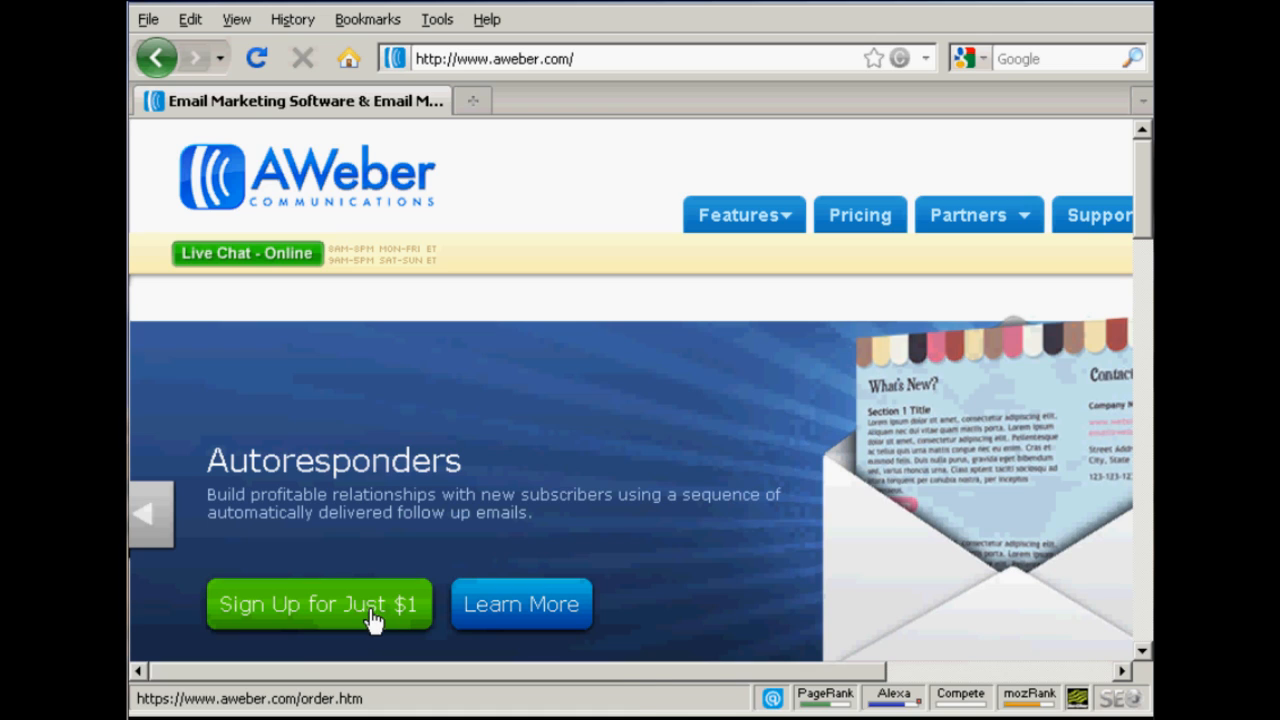
Step: Open the $1 trial sign-up form and review its pricing plans and account creation fields
click(374, 617)
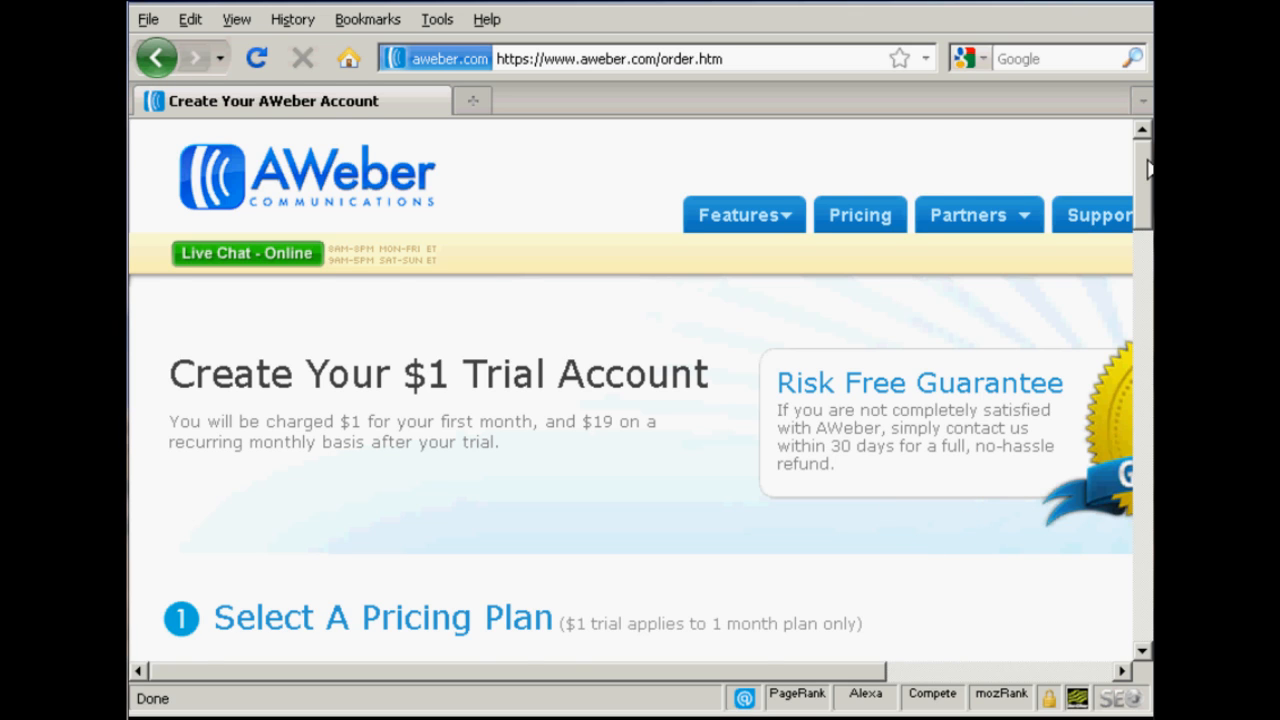
drag(1148, 170, 1148, 233)
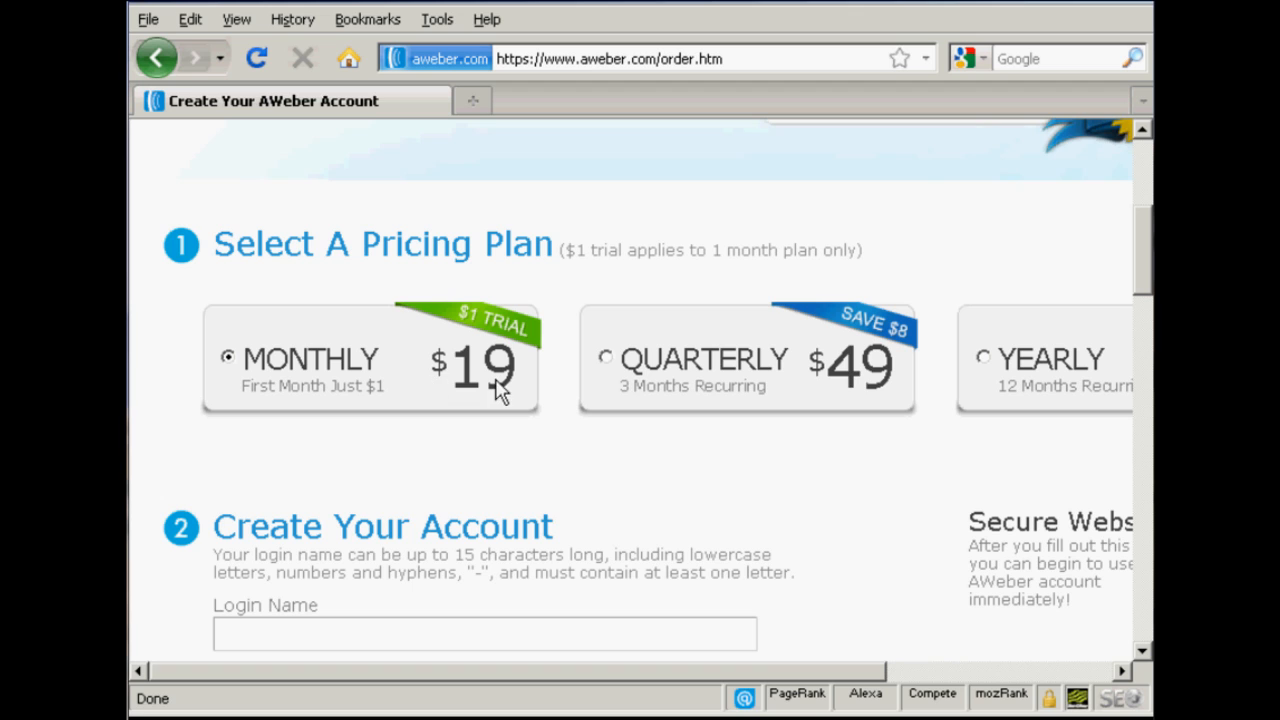
drag(837, 671, 709, 689)
scroll(1143, 266, down, 5)
scroll(1143, 266, down, 3)
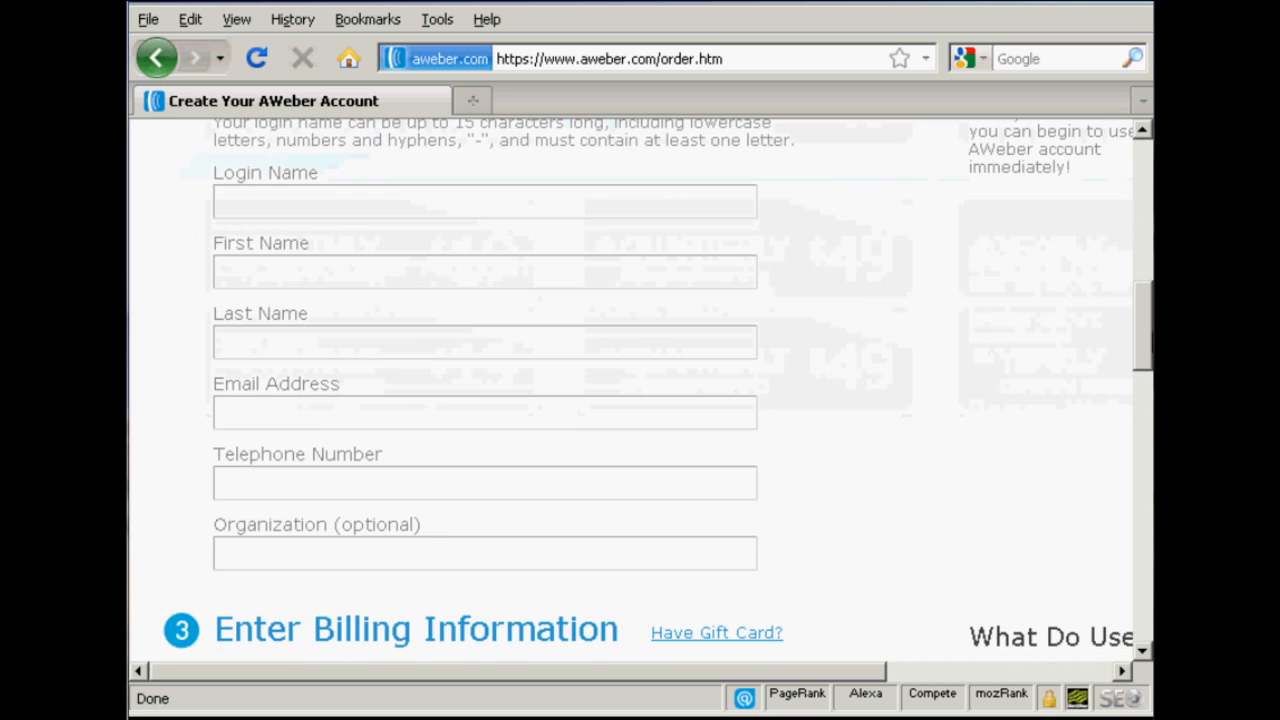
drag(1152, 331, 1152, 320)
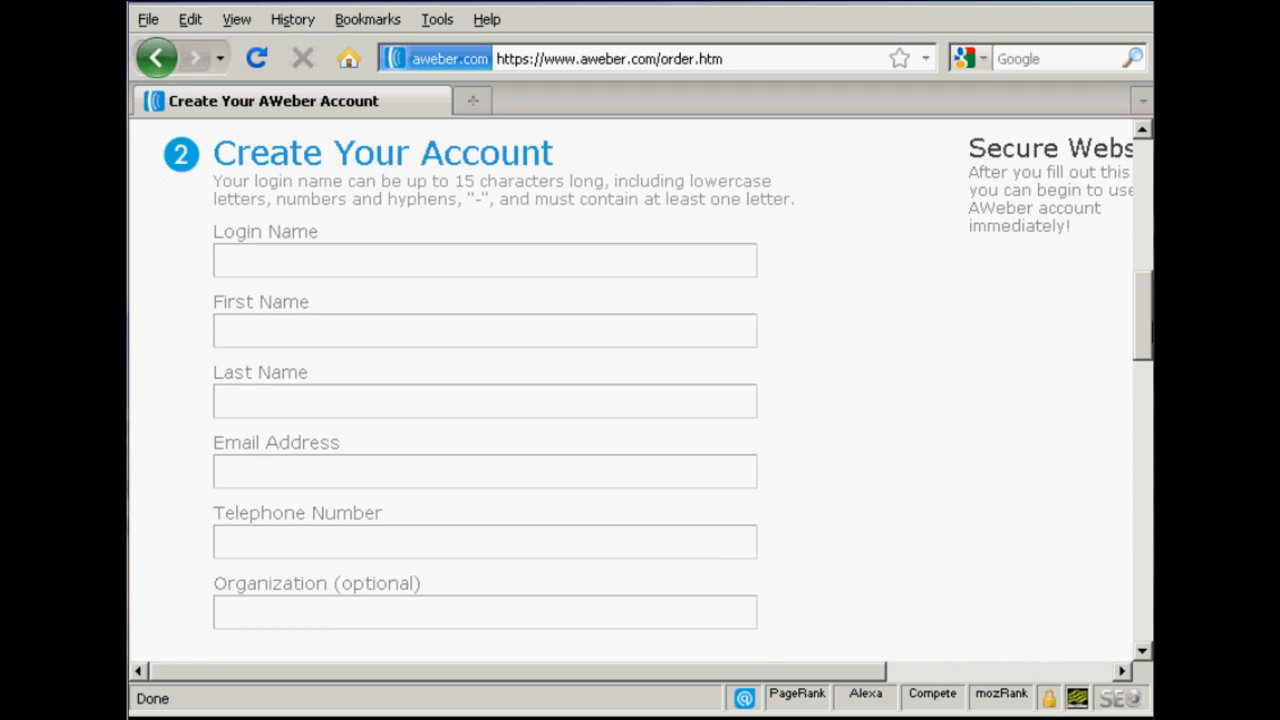
click(308, 266)
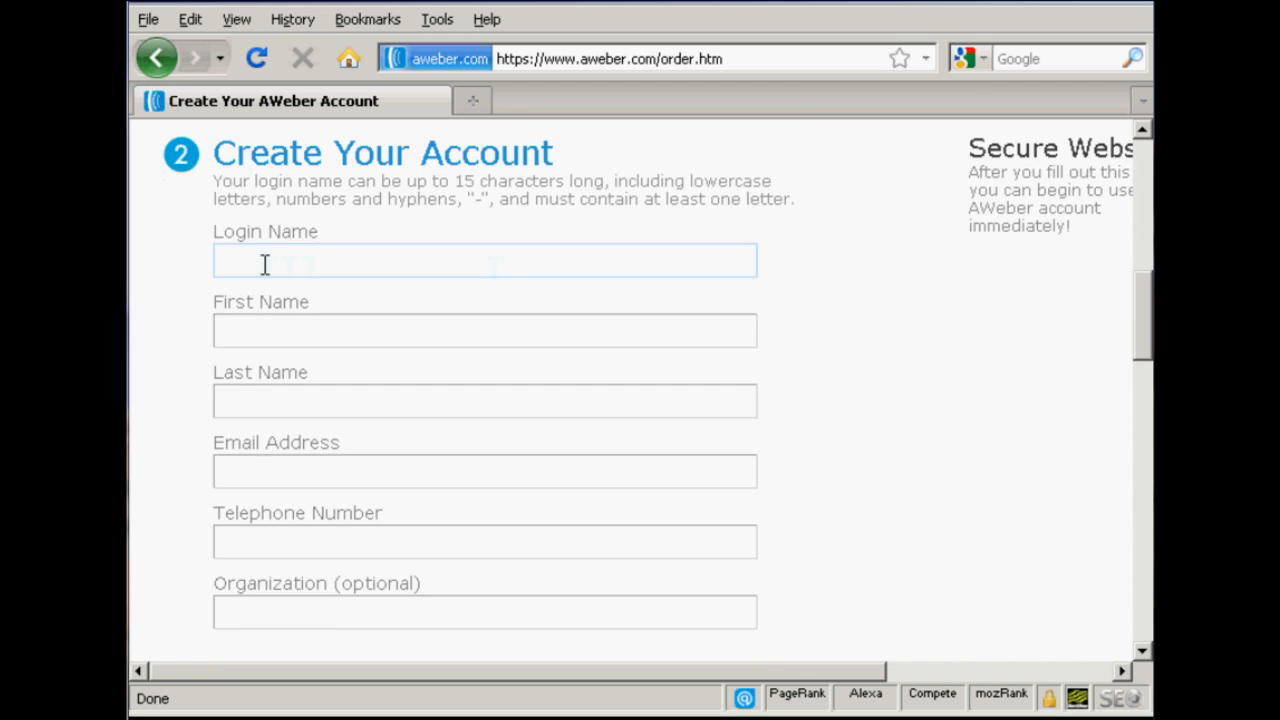
click(263, 318)
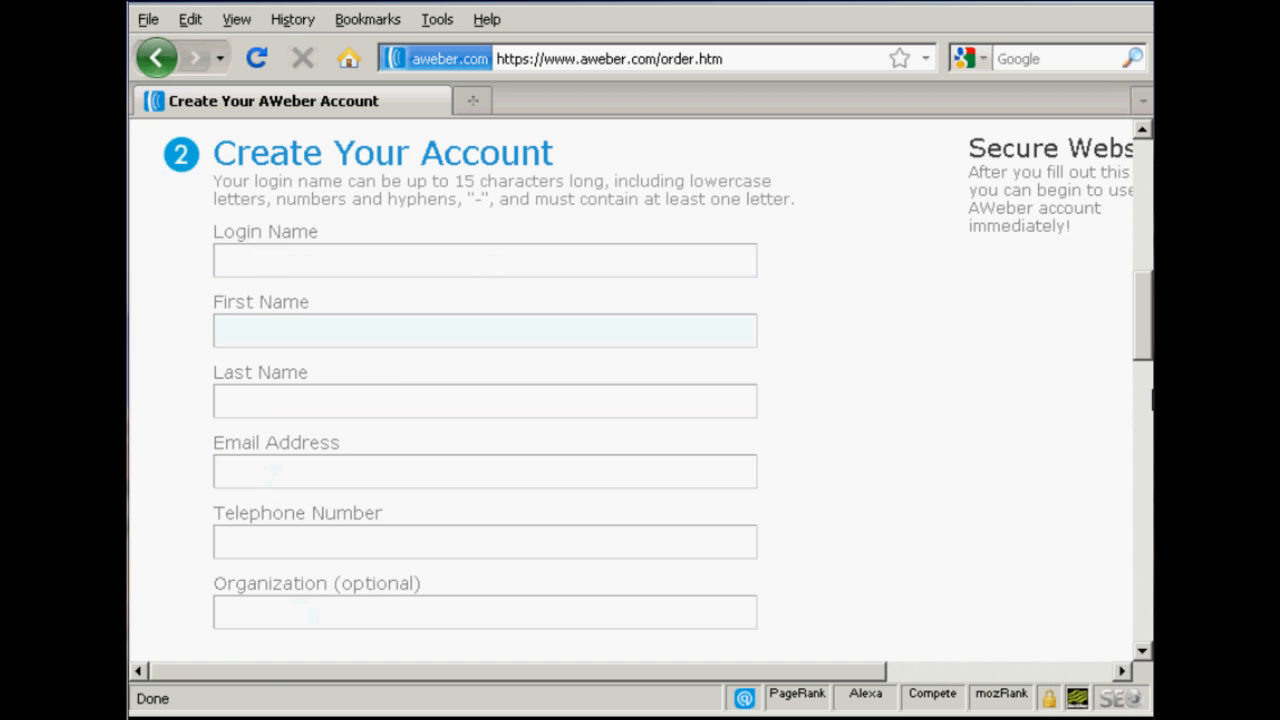
drag(1147, 330, 1148, 592)
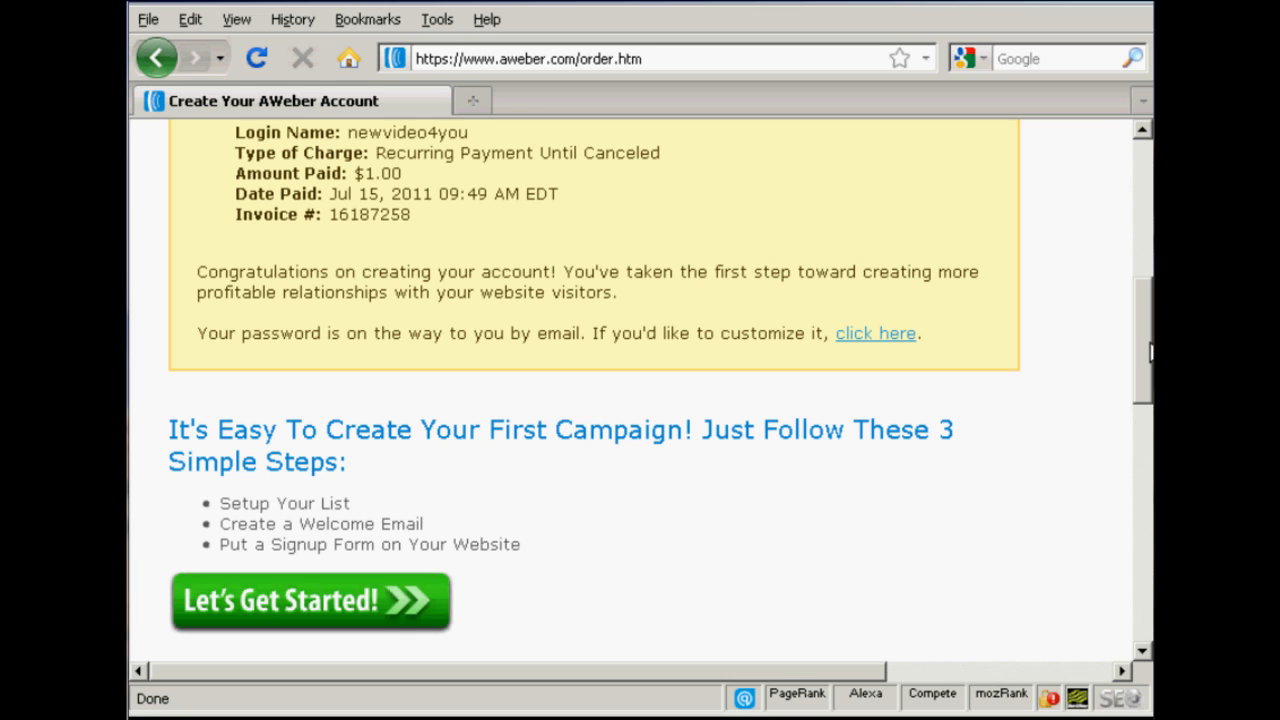
Step: Start the first campaign setup from the order confirmation and look over the list stats in the user control panel
drag(1150, 352, 1150, 442)
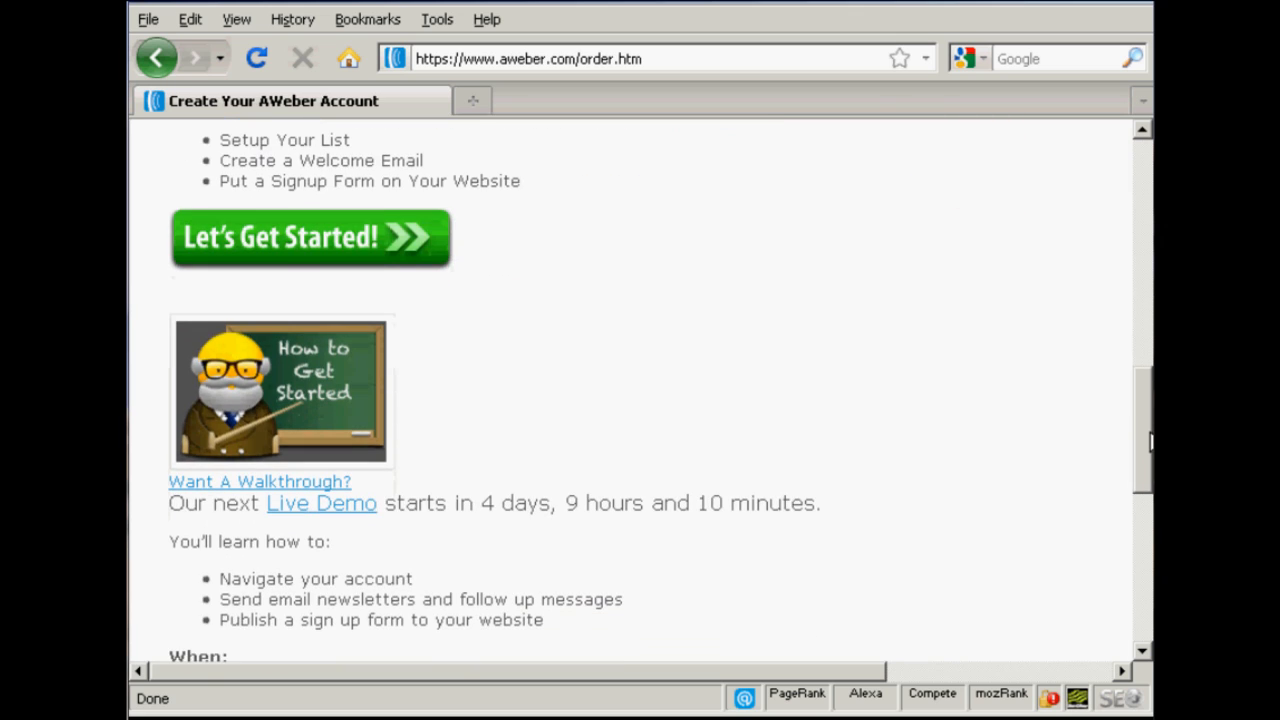
click(358, 257)
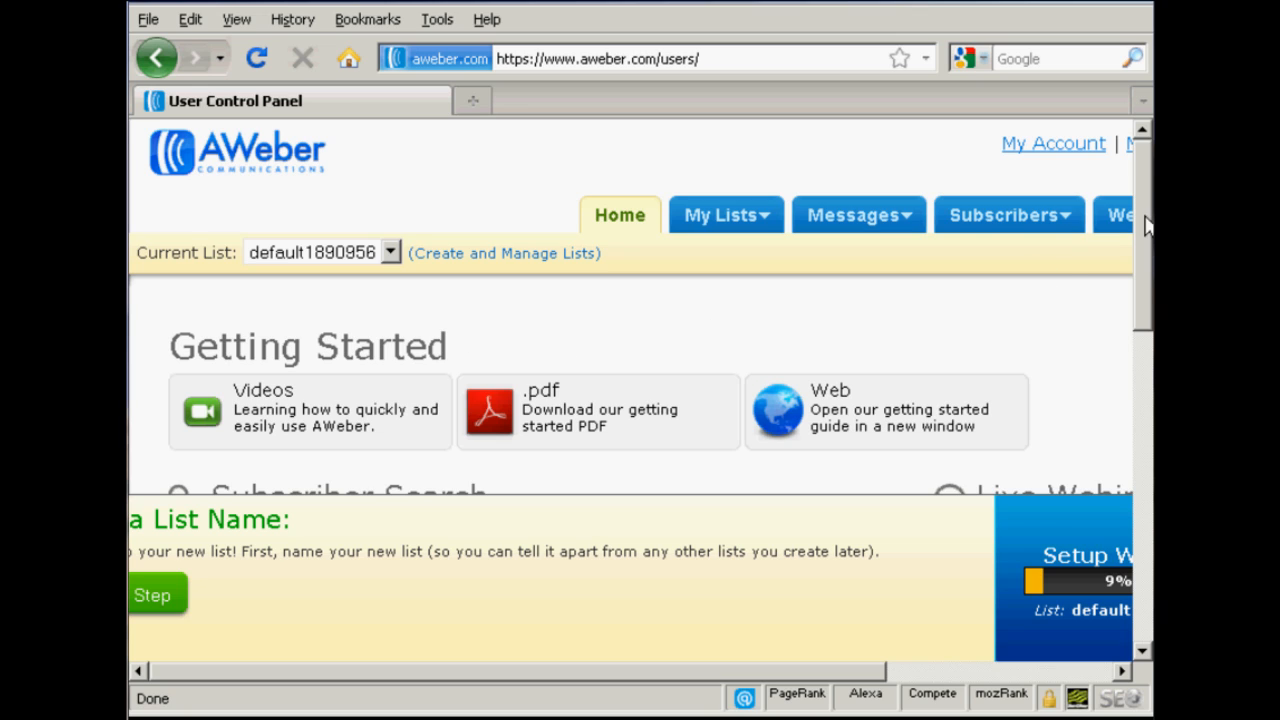
drag(1148, 220, 1150, 387)
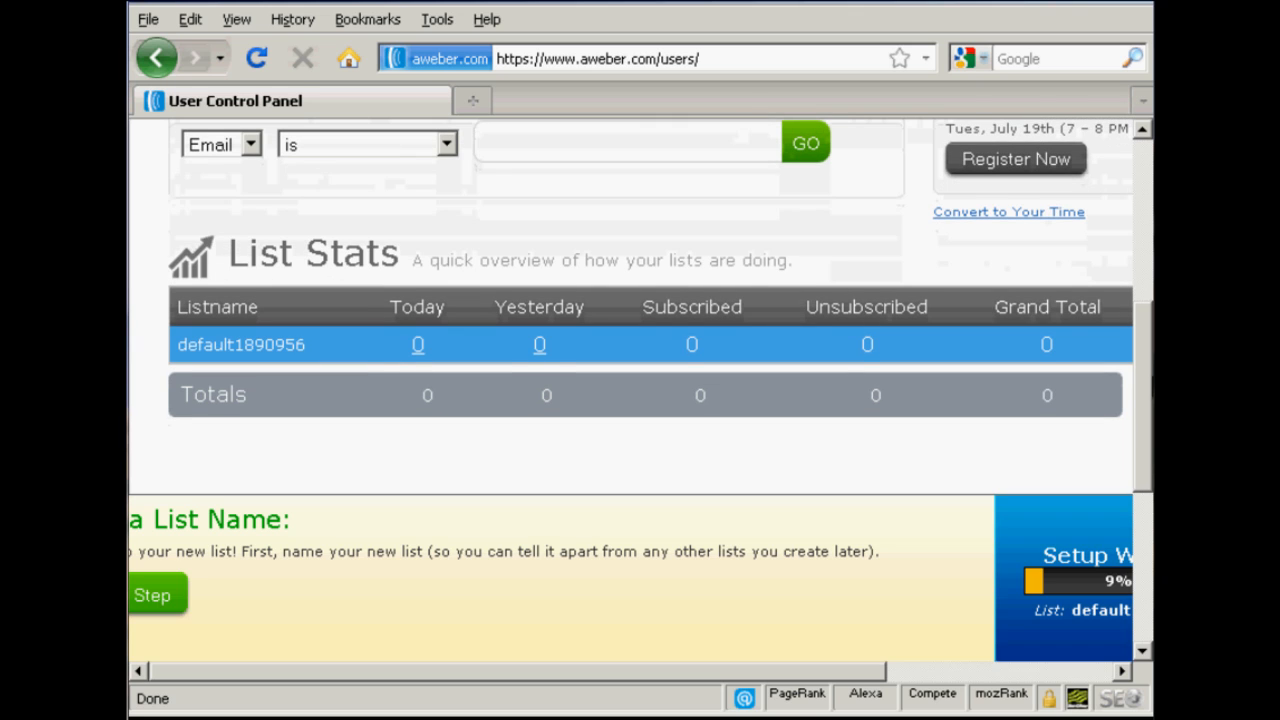
drag(1150, 387, 1150, 197)
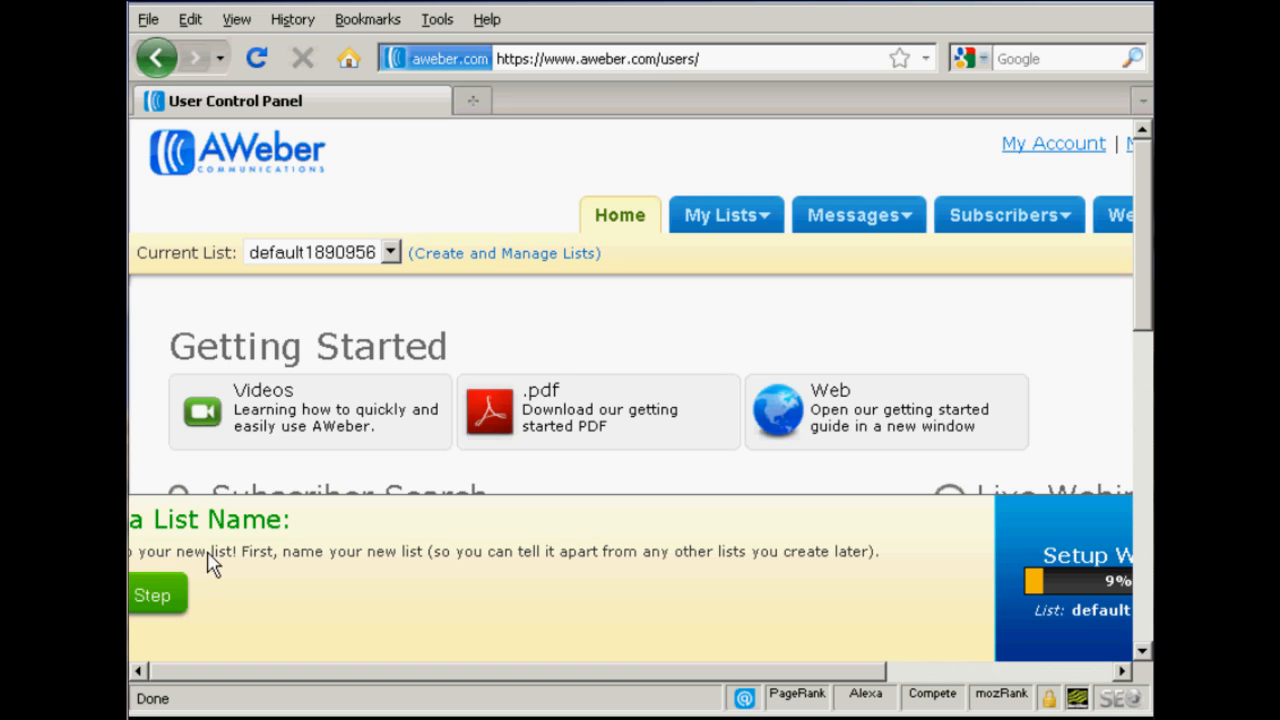
Step: Continue to the basic list settings and set the list description to "Main List"
click(150, 596)
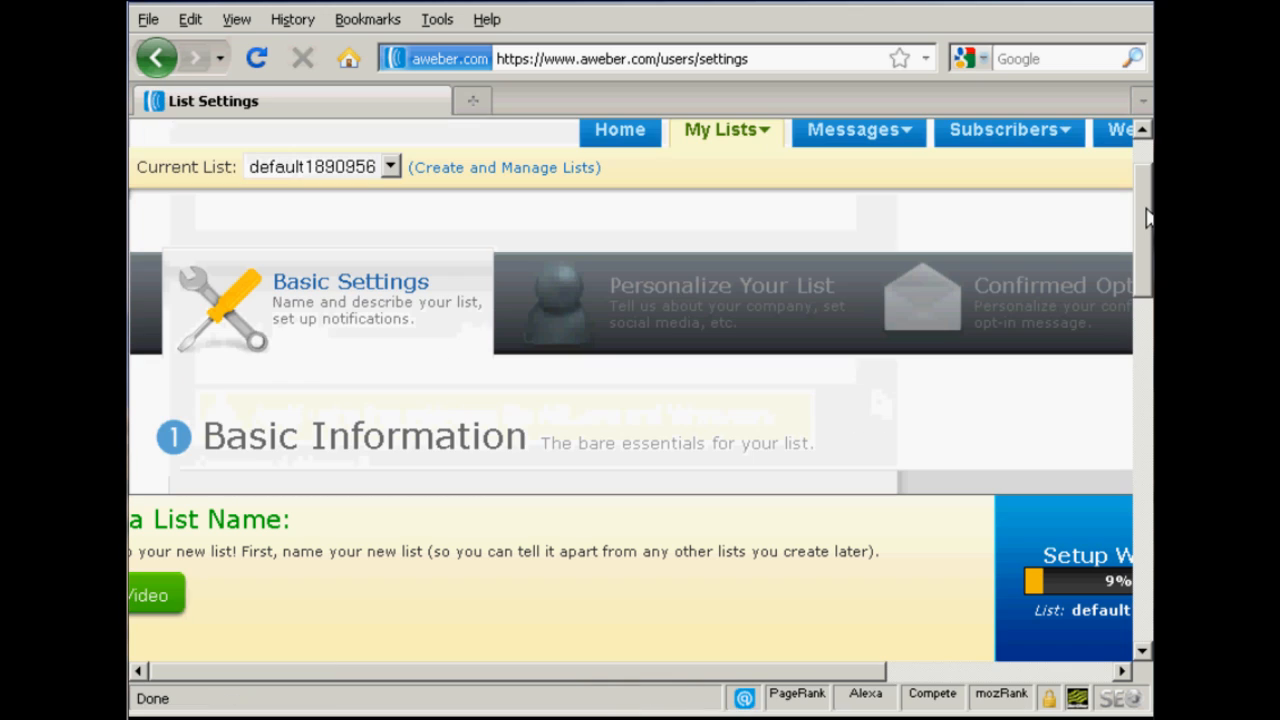
drag(1148, 218, 1148, 296)
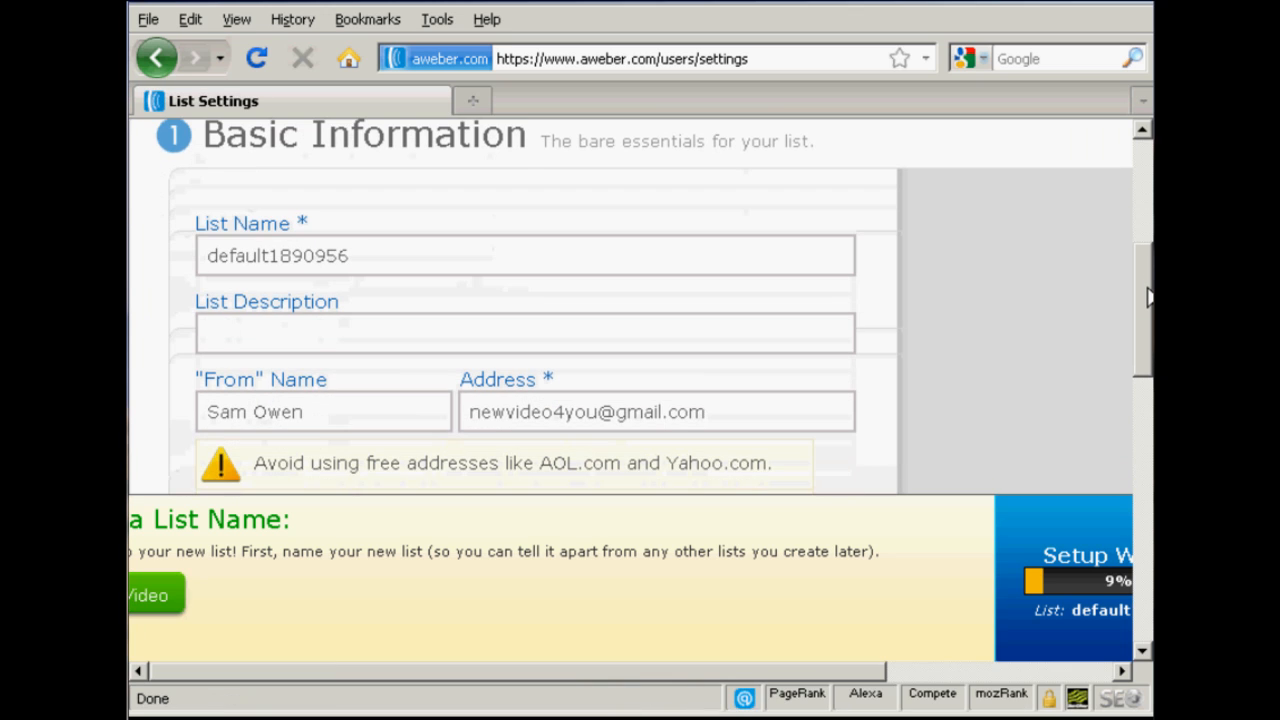
click(343, 252)
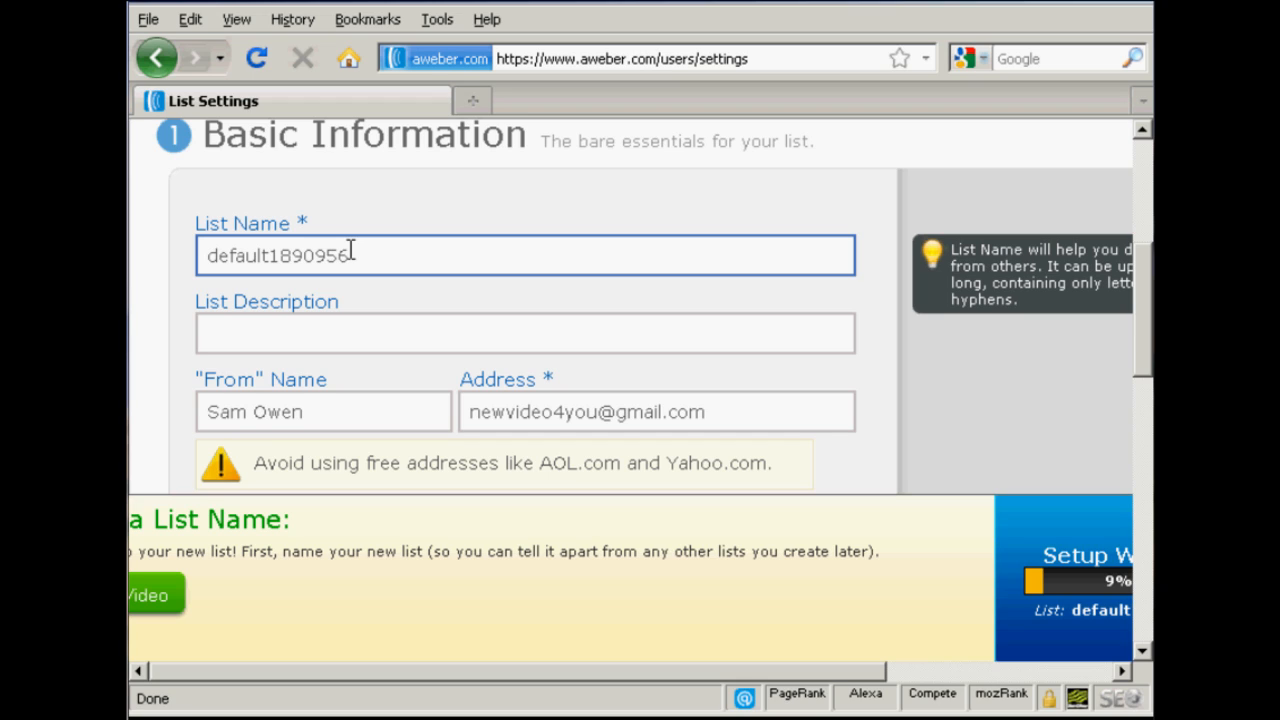
click(252, 333)
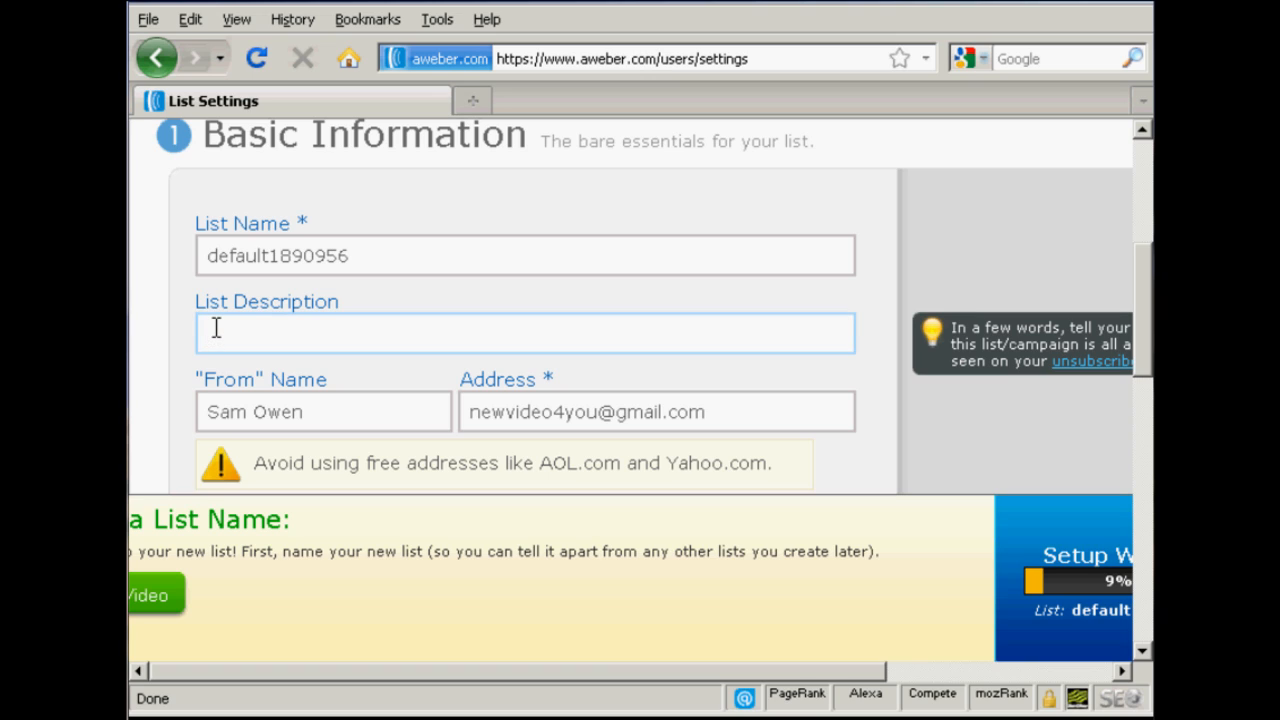
text(Main List)
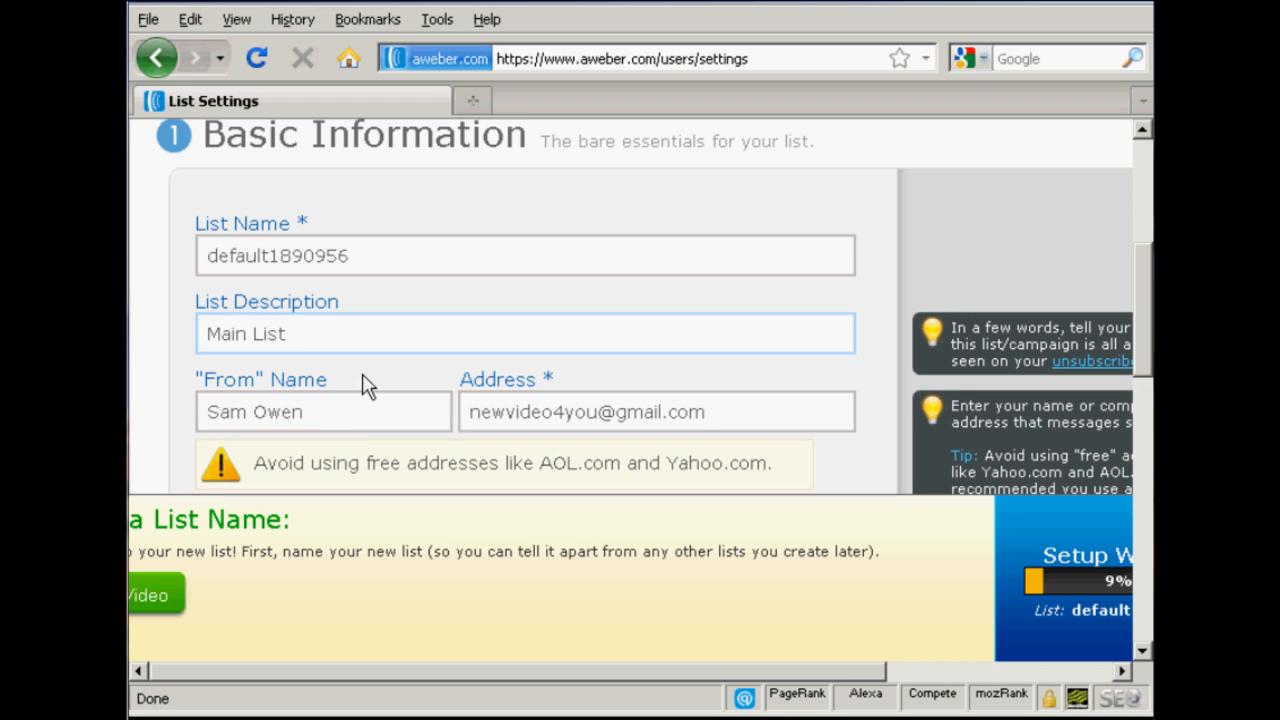
click(552, 413)
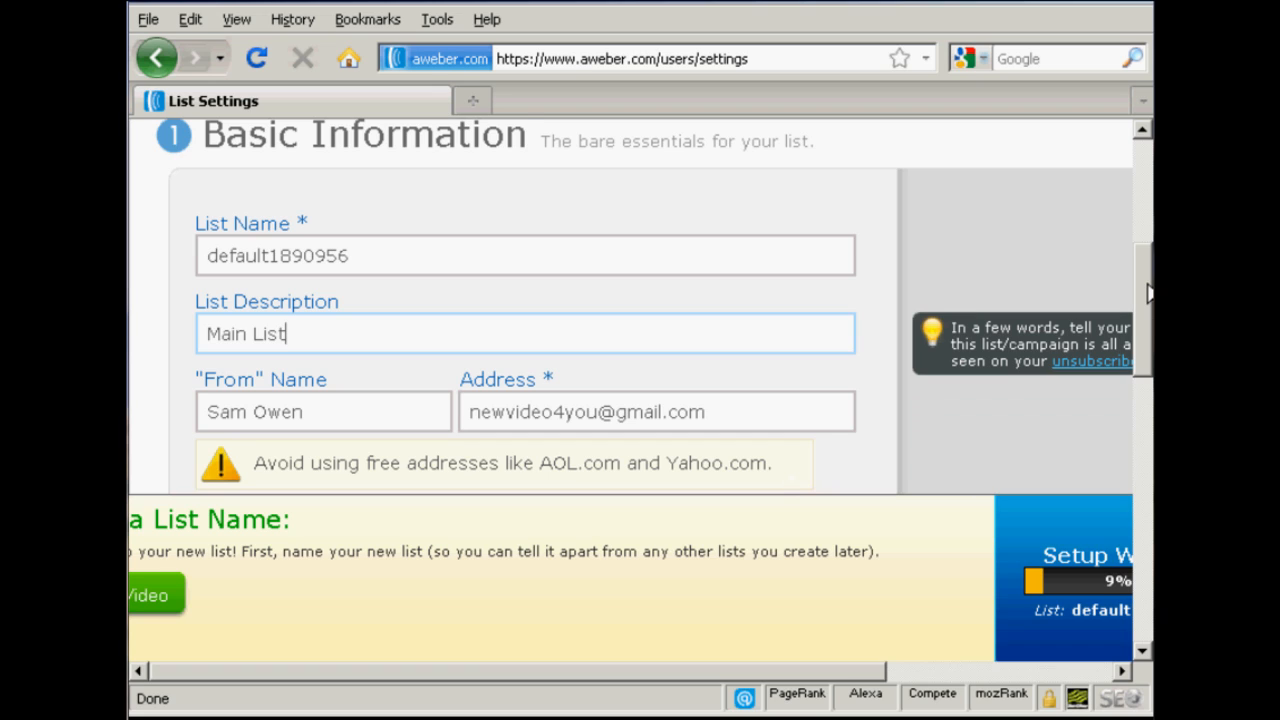
Step: Check the name and email fields for subscriber notifications and save the basic list settings
drag(1149, 291, 1149, 450)
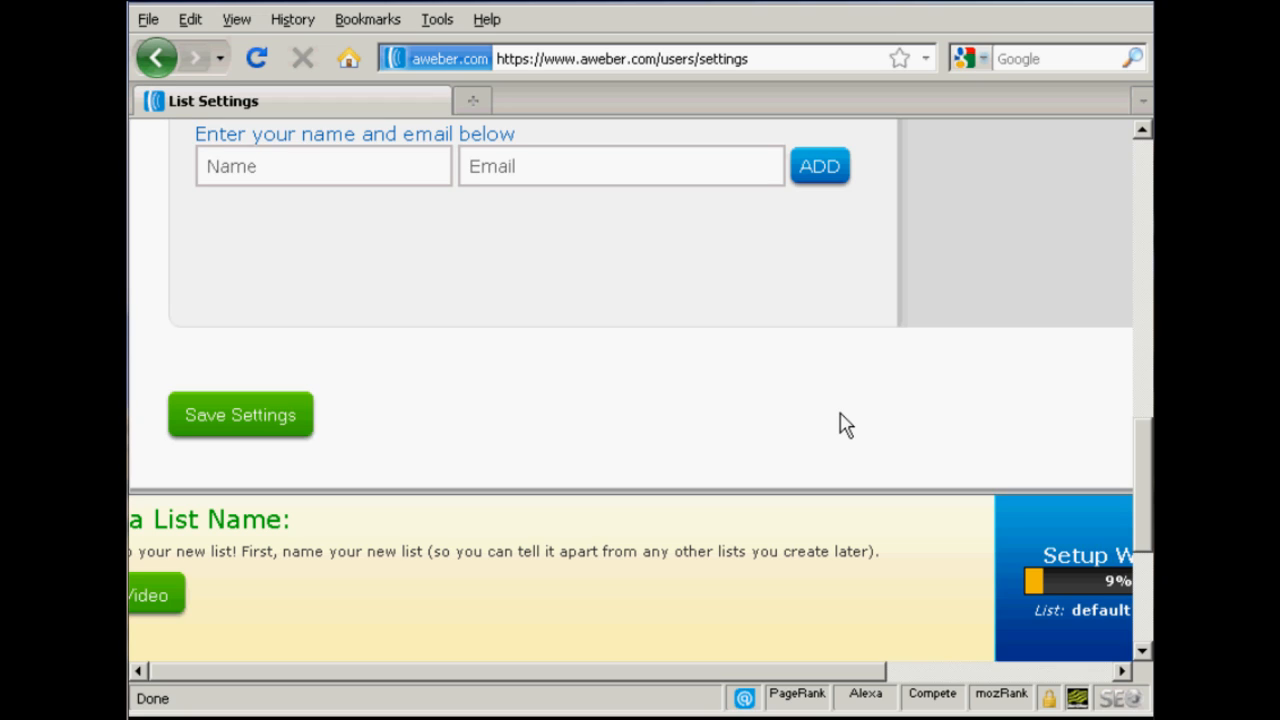
click(270, 167)
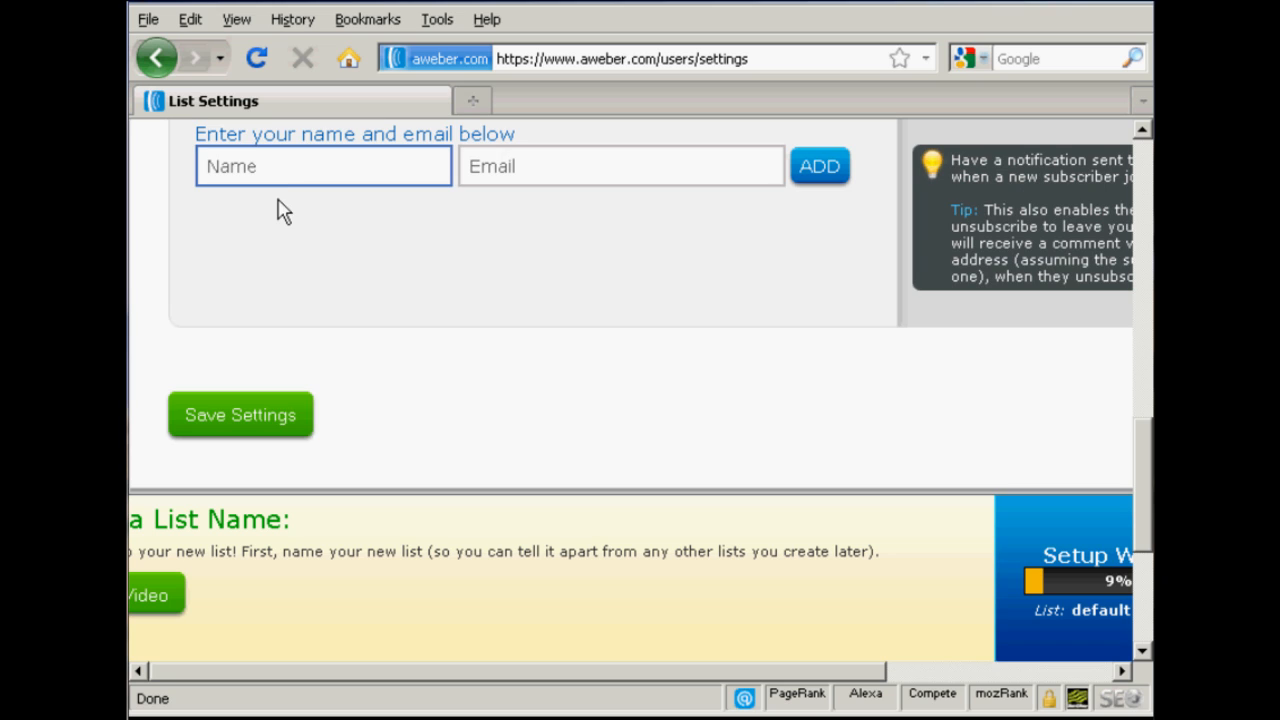
click(400, 390)
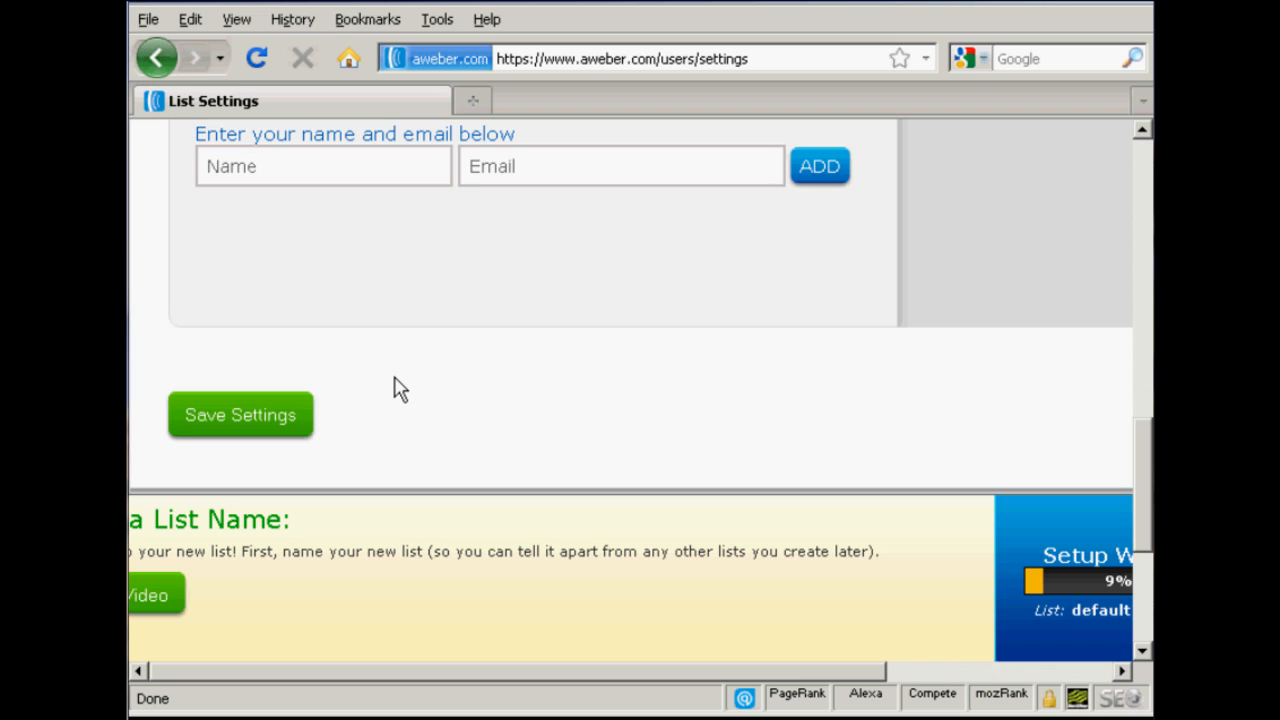
click(253, 419)
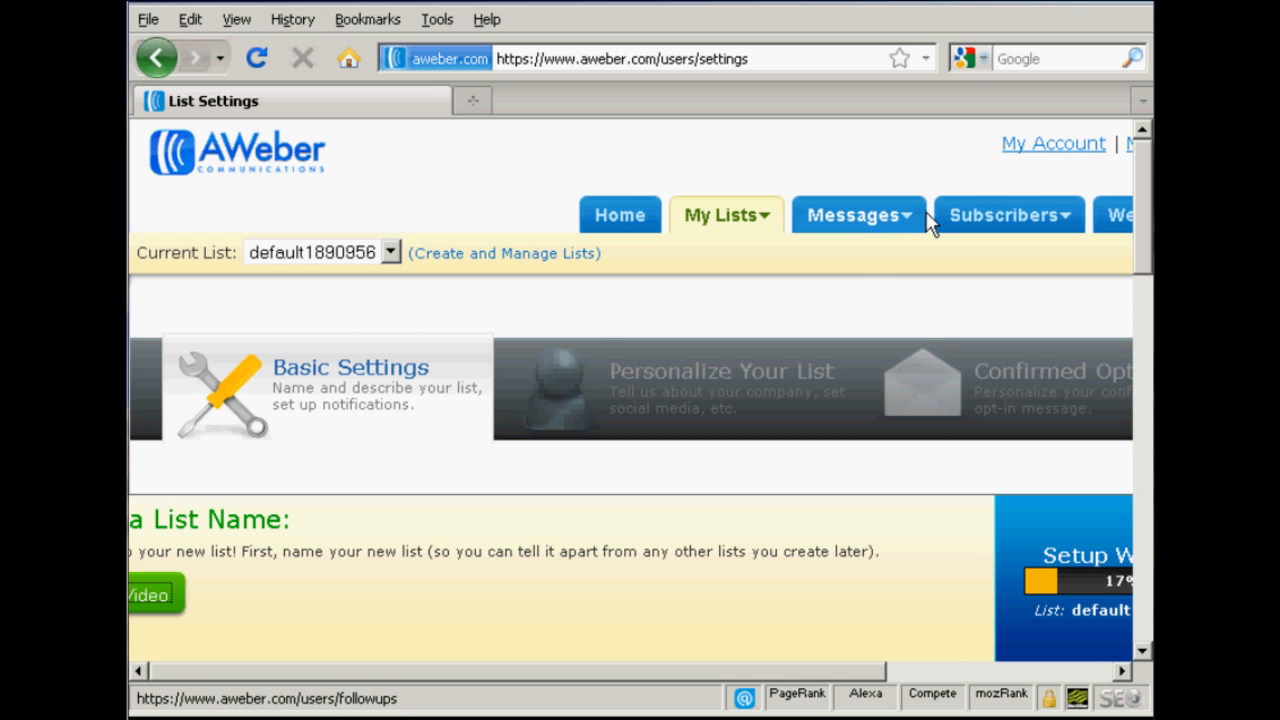
Step: Create a new follow up message for the current list
mouse_move(903, 223)
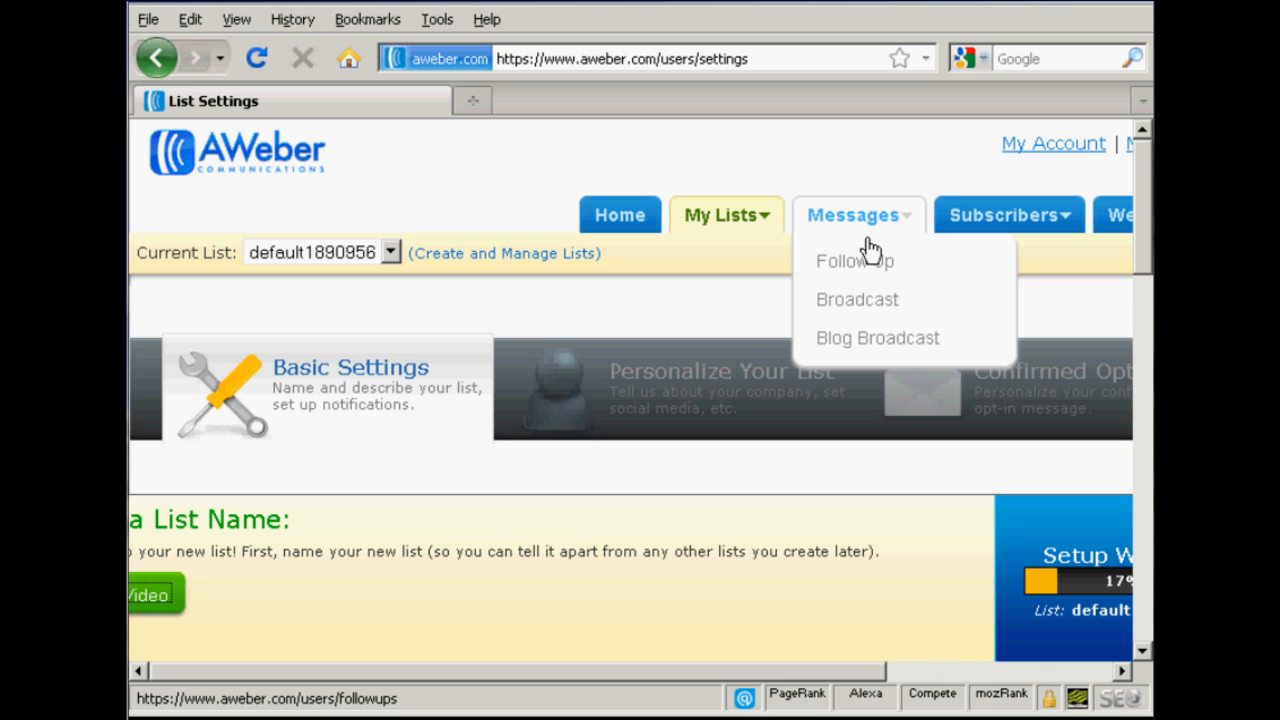
click(865, 272)
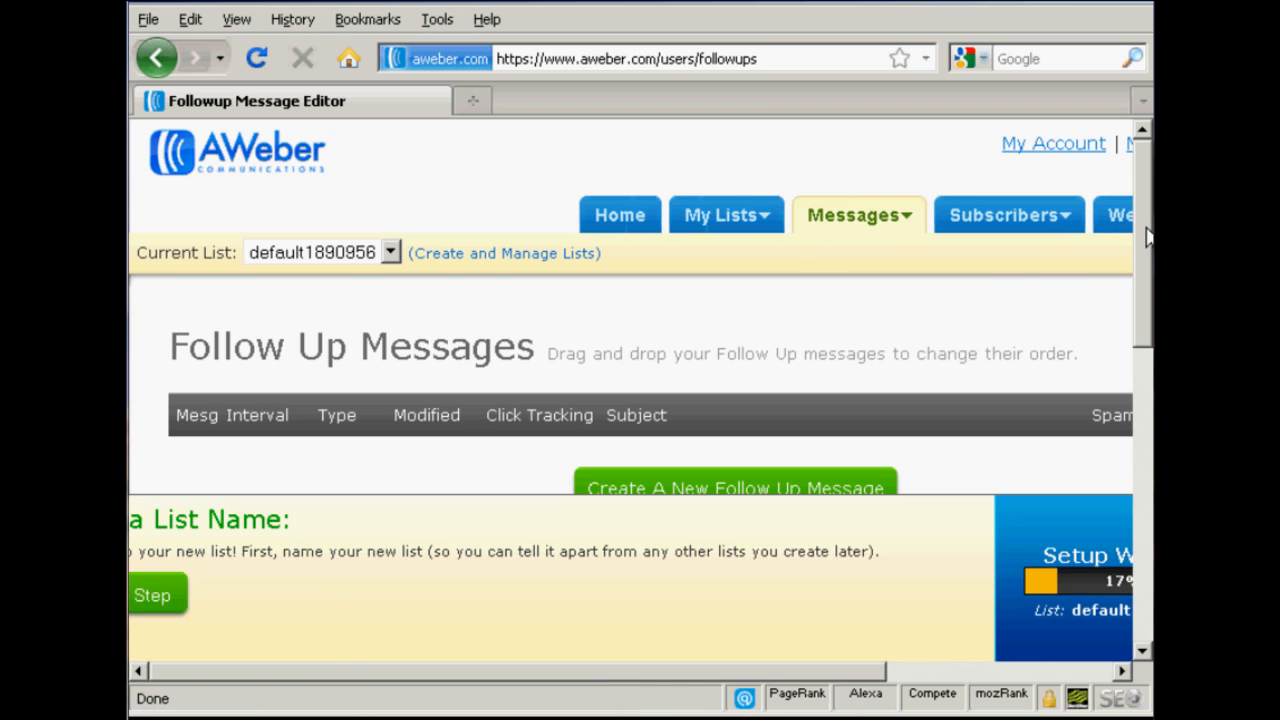
drag(1147, 235, 1145, 278)
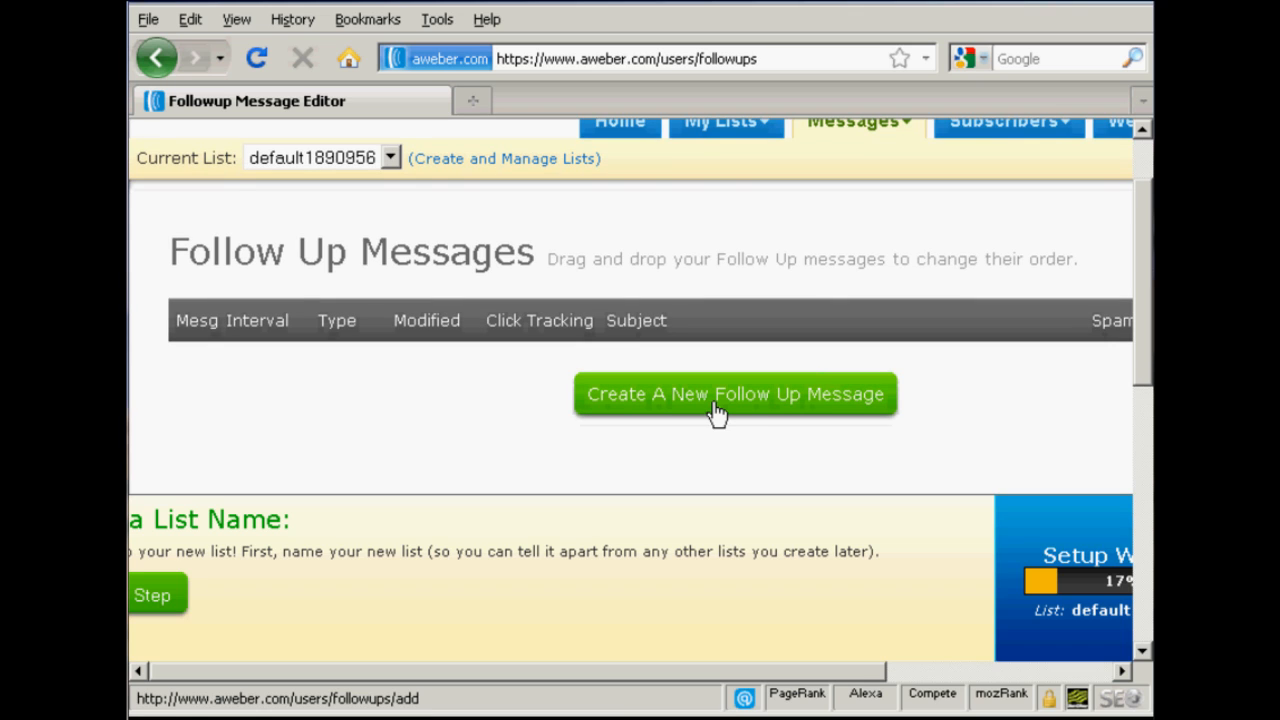
click(740, 400)
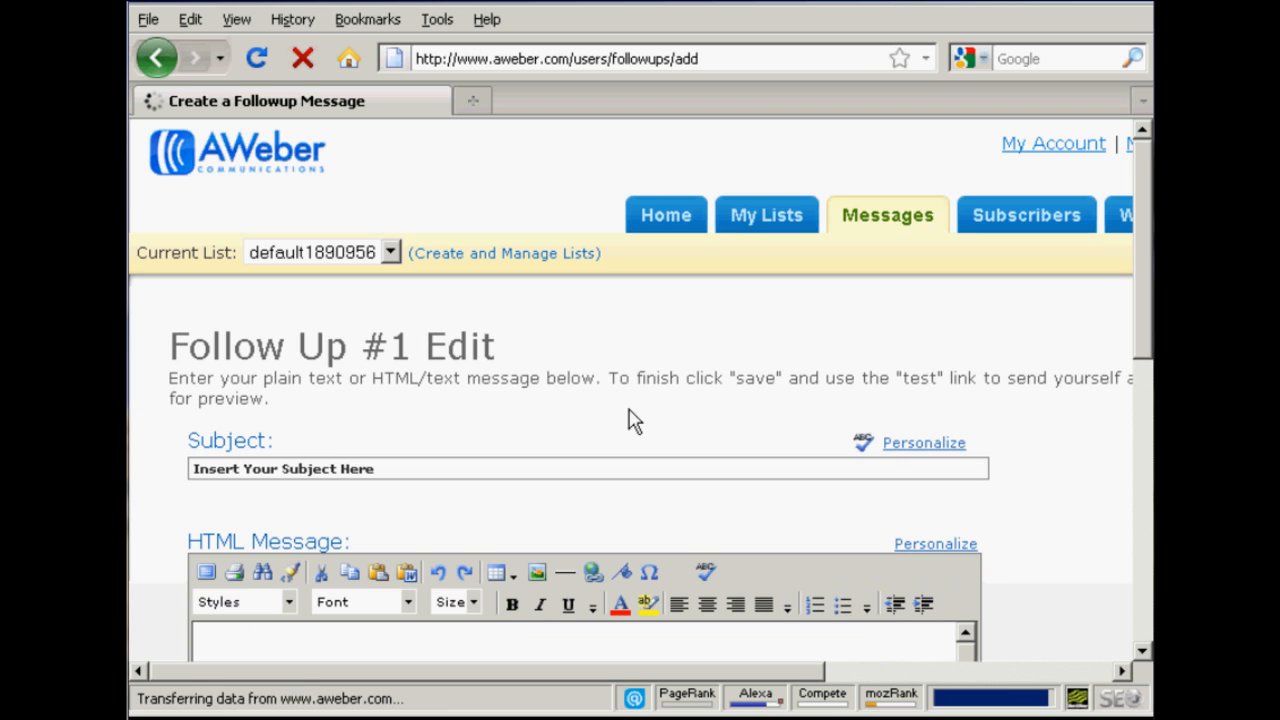
Step: Replace the follow up message's placeholder subject with "Thank You For Subscribing"
click(389, 467)
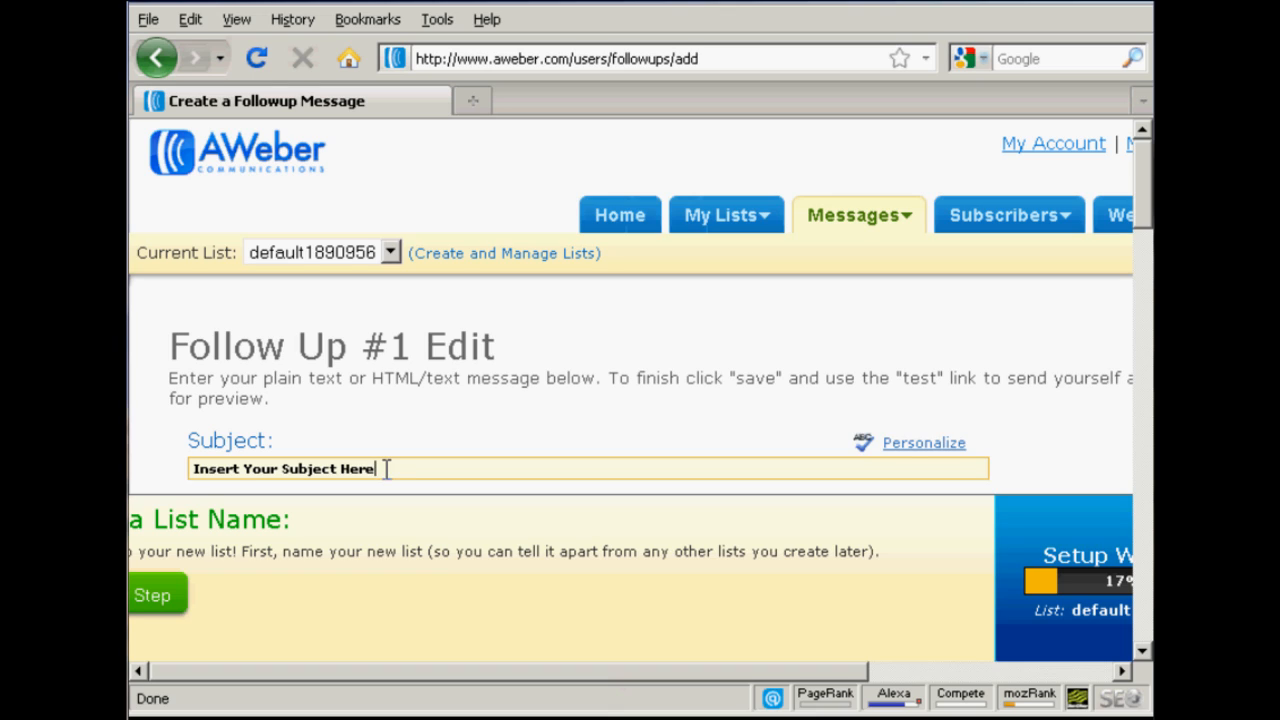
drag(386, 467, 174, 470)
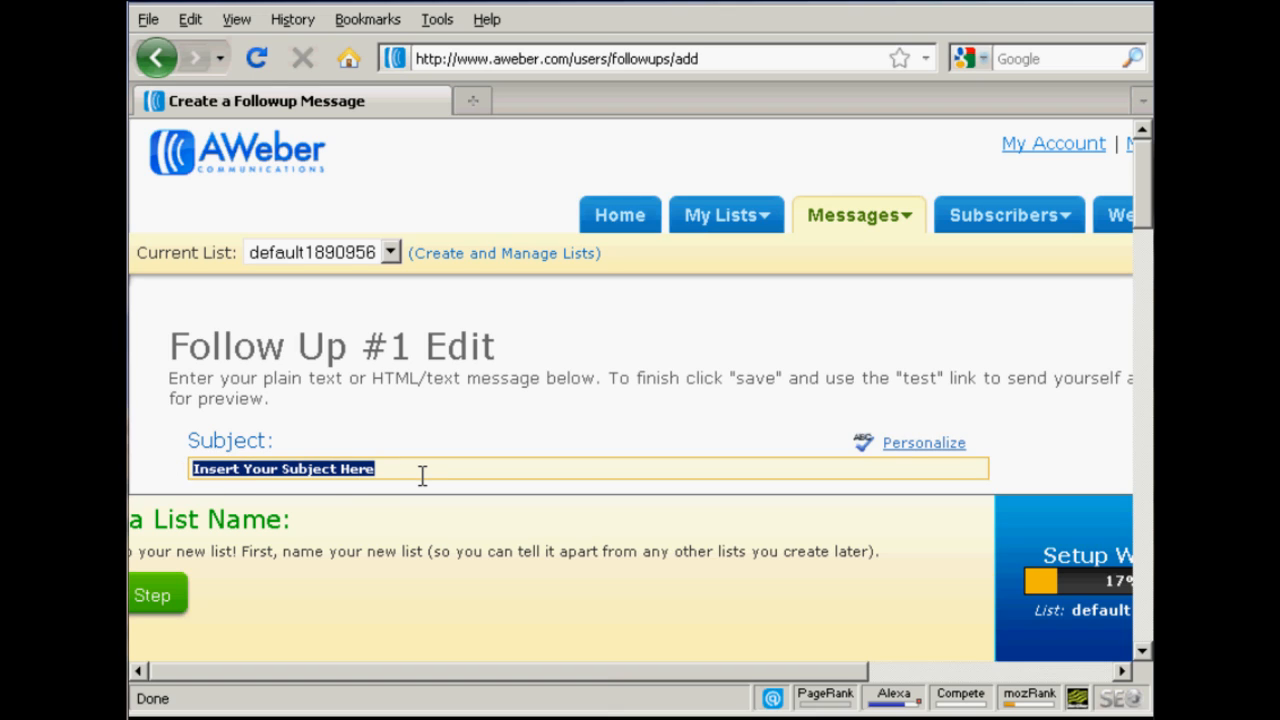
text(Thank)
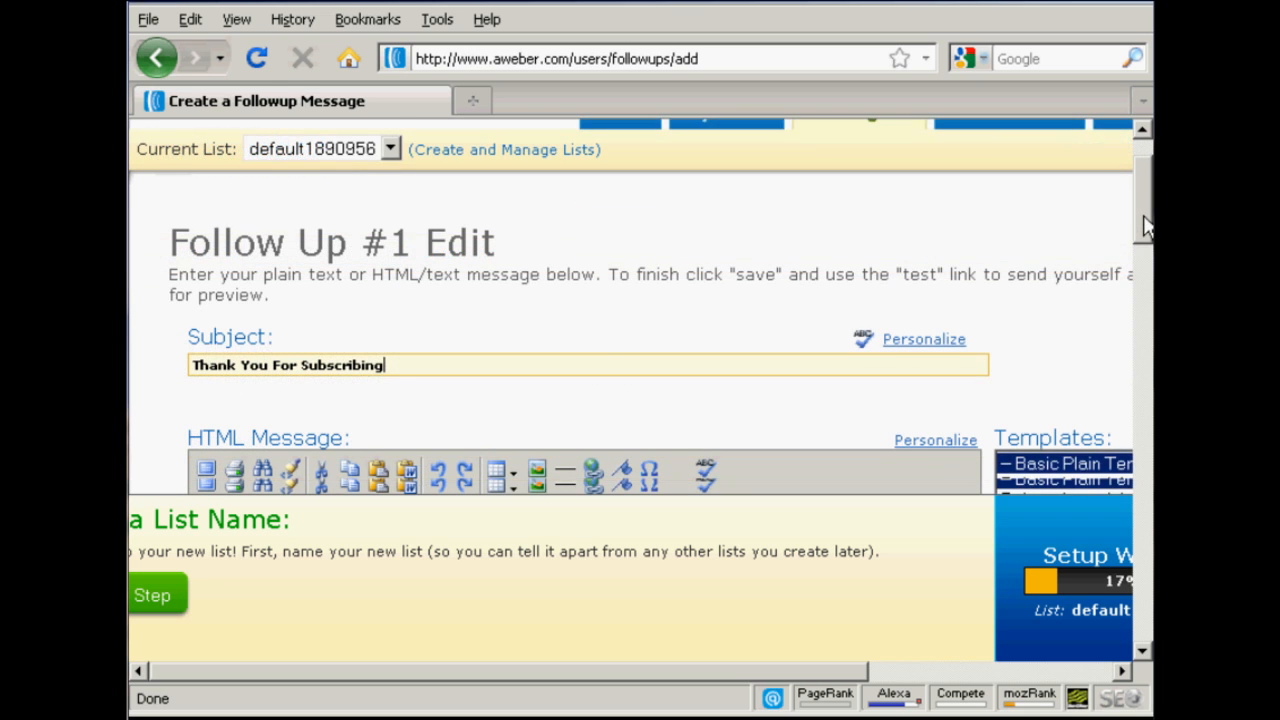
Step: Preview the Bakery (aqua/pink) template for the follow up message and switch back to Basic Plain Template (none)
scroll(1145, 226, down, 5)
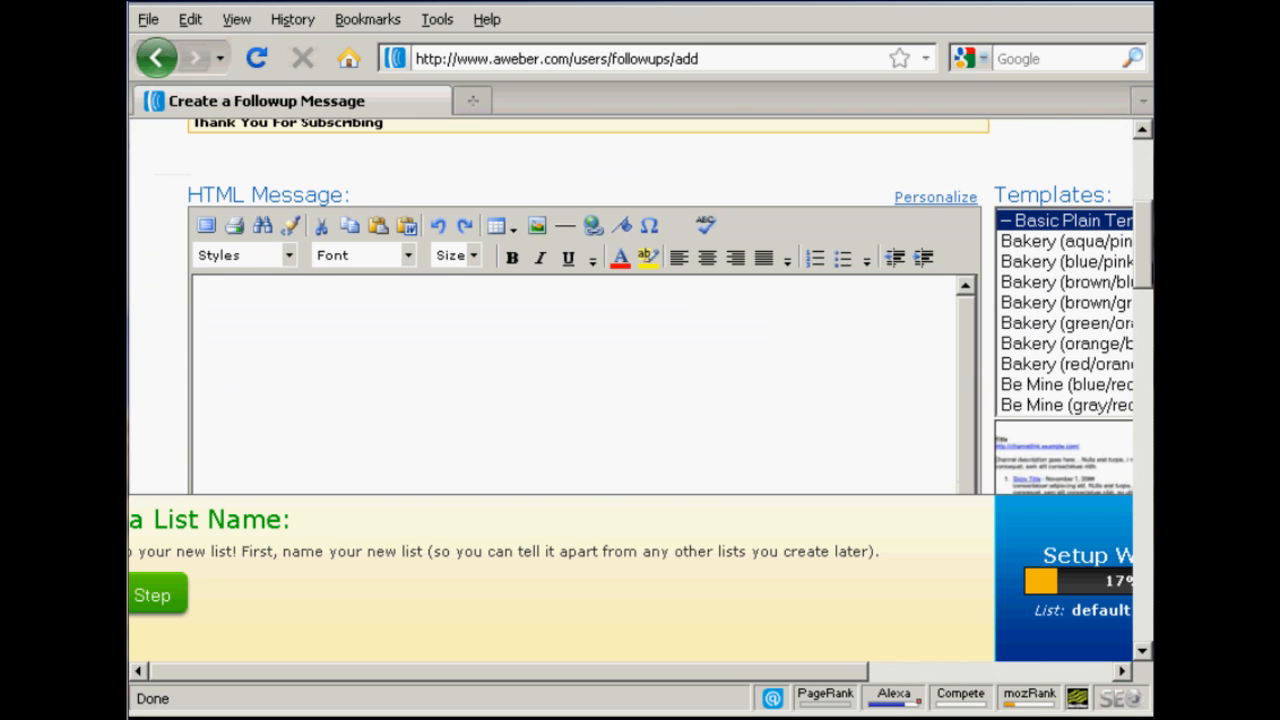
scroll(670, 306, down, 1)
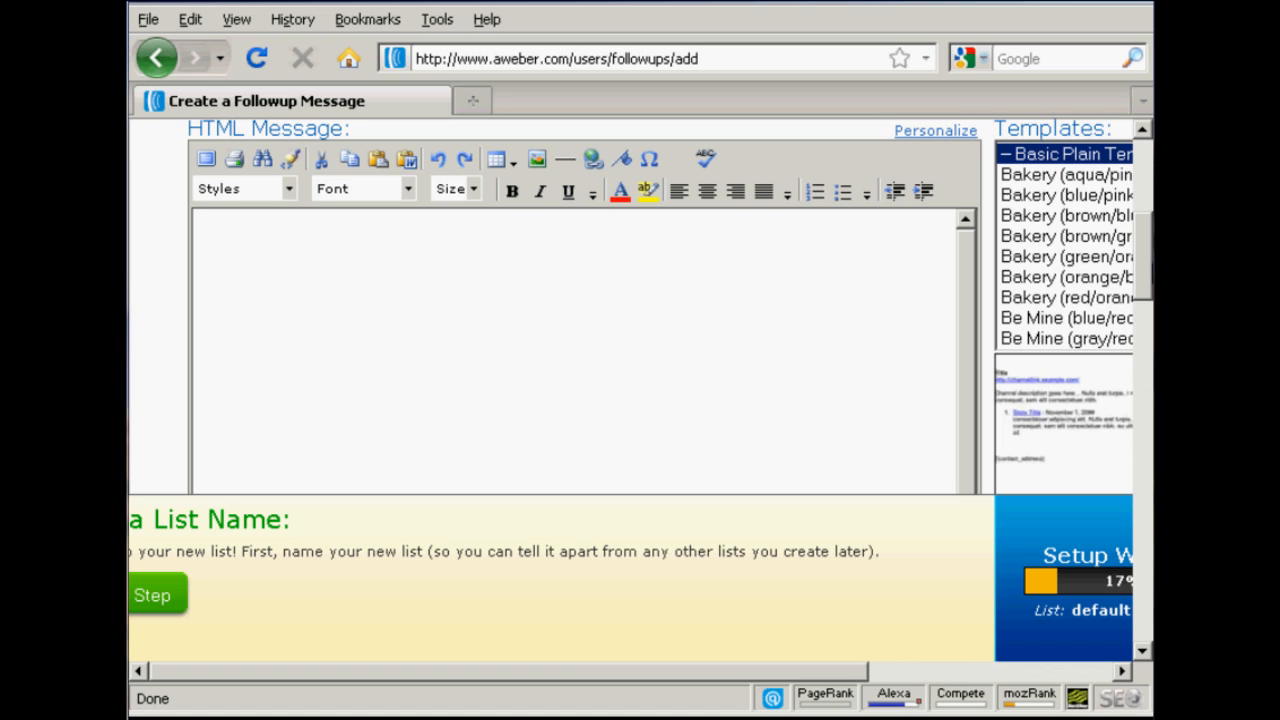
scroll(660, 291, down, 1)
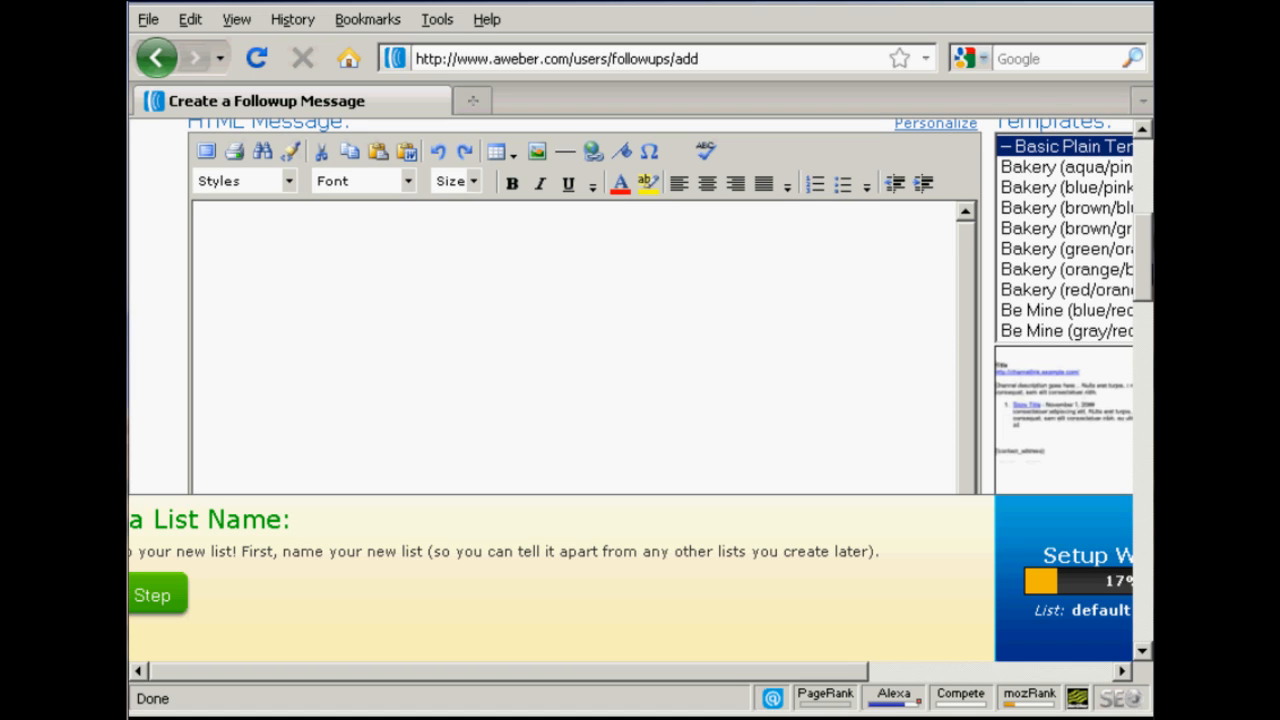
click(1043, 170)
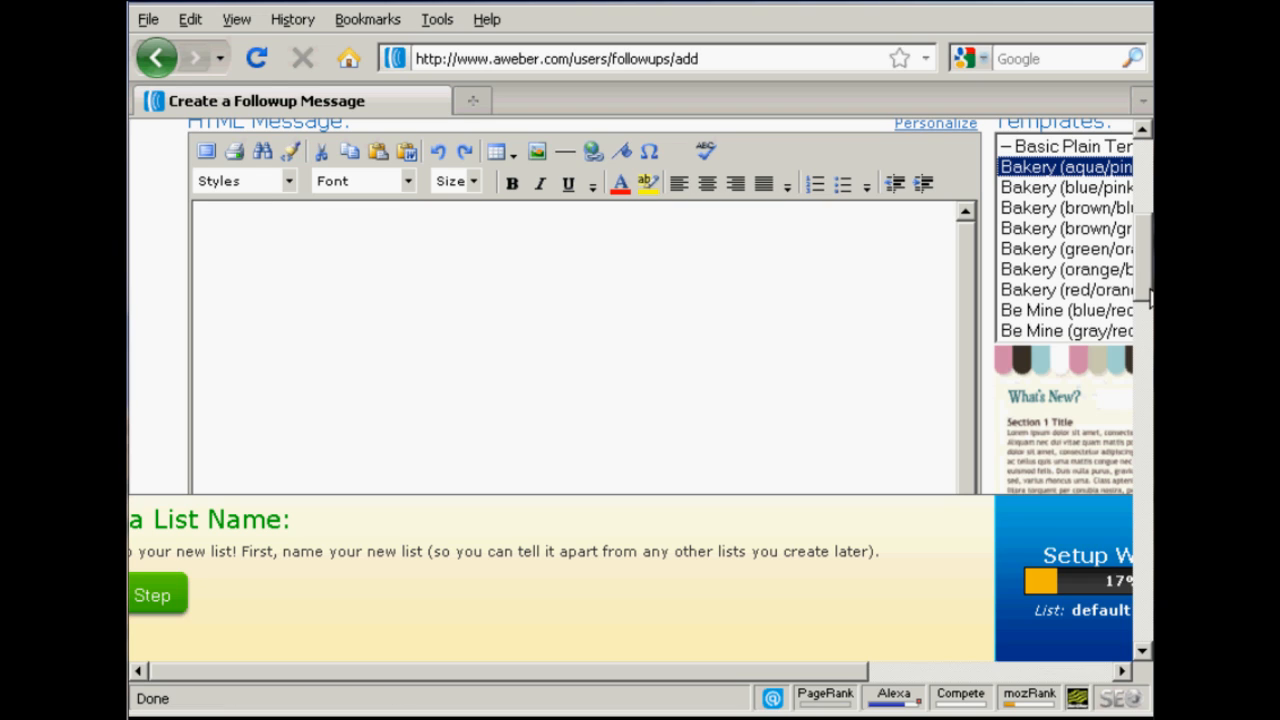
scroll(1150, 298, down, 3)
drag(832, 675, 1030, 678)
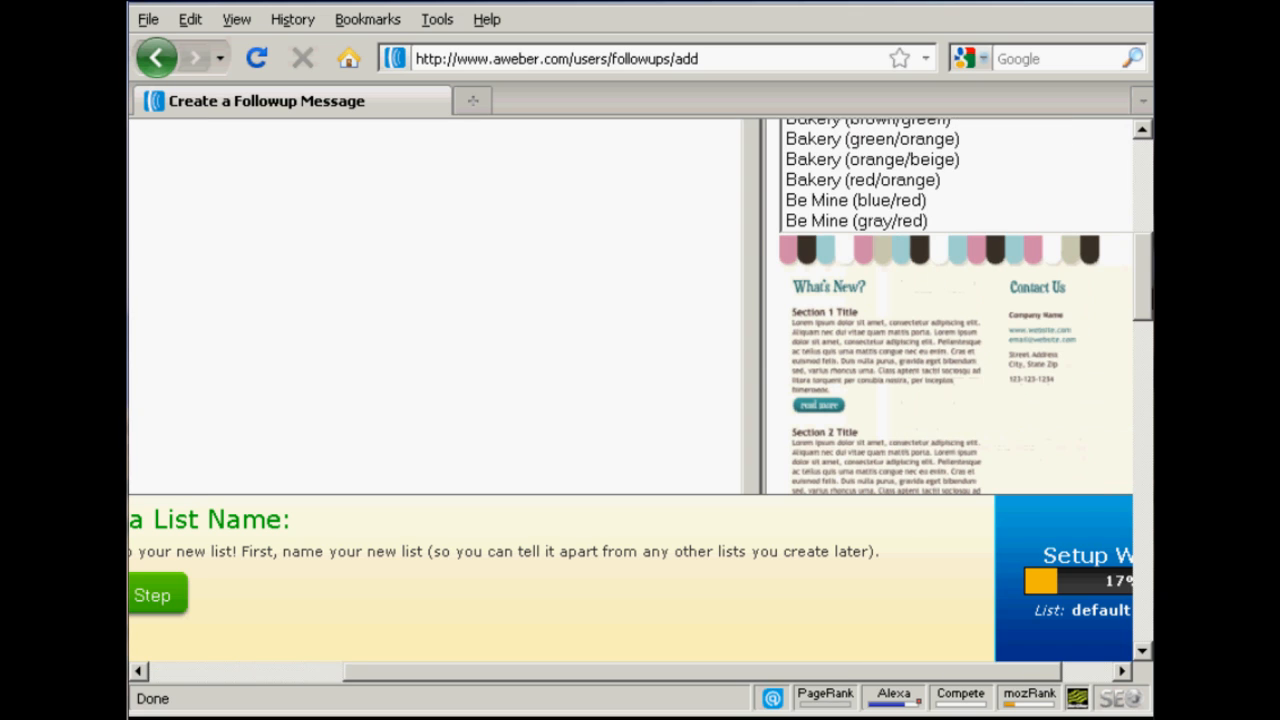
scroll(1148, 288, up, 3)
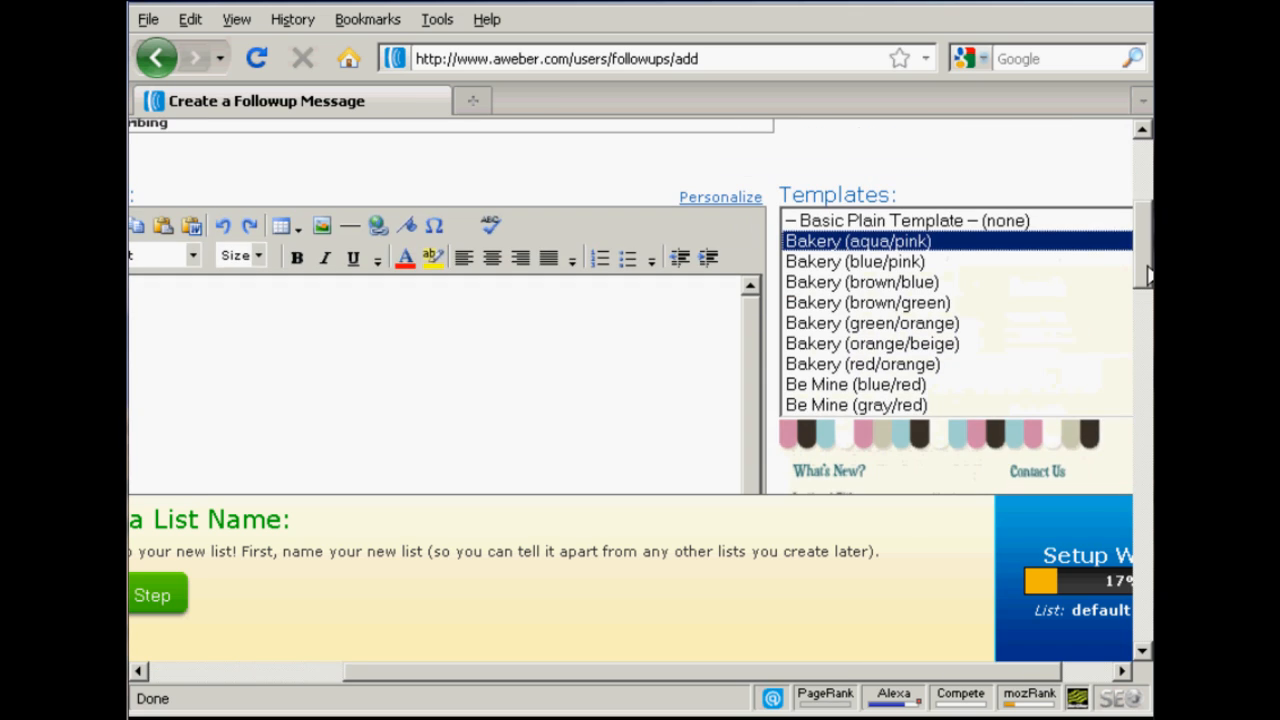
click(996, 221)
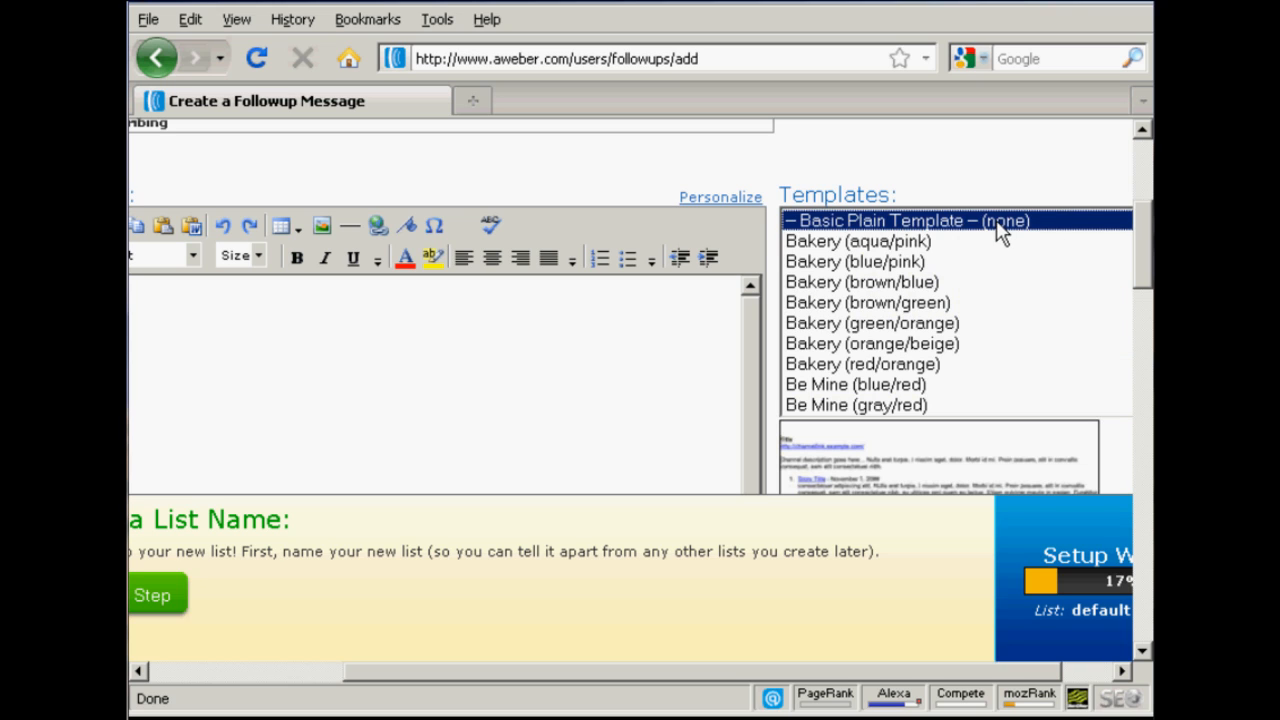
Step: Review the rest of the follow up message form, including the attachment, interval, click tracking and save sections
drag(995, 671, 798, 690)
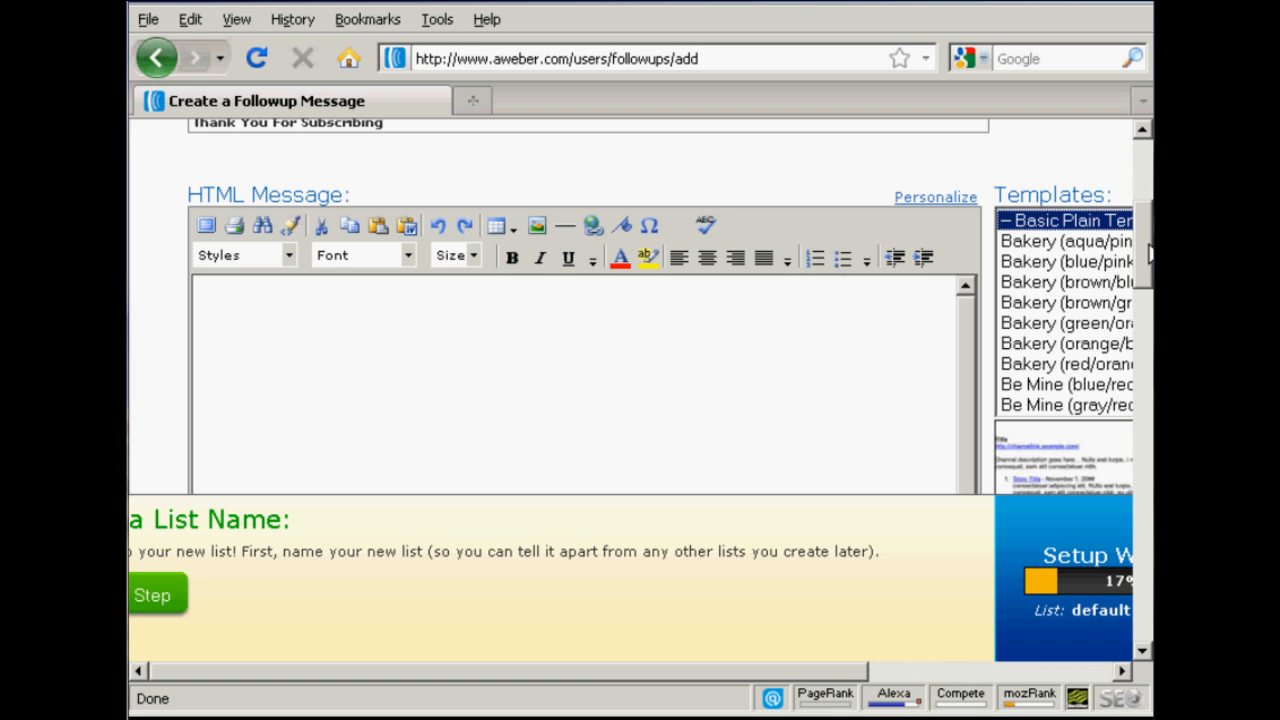
drag(1149, 245, 1150, 265)
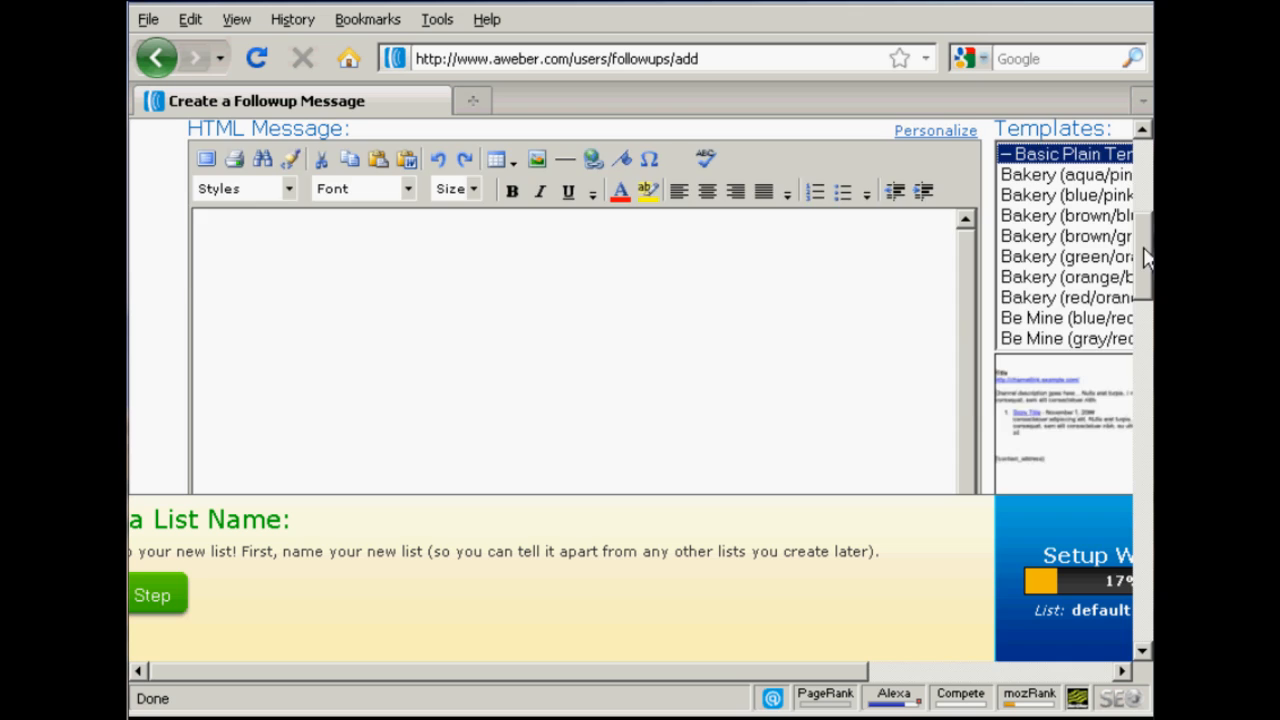
drag(1146, 258, 1150, 497)
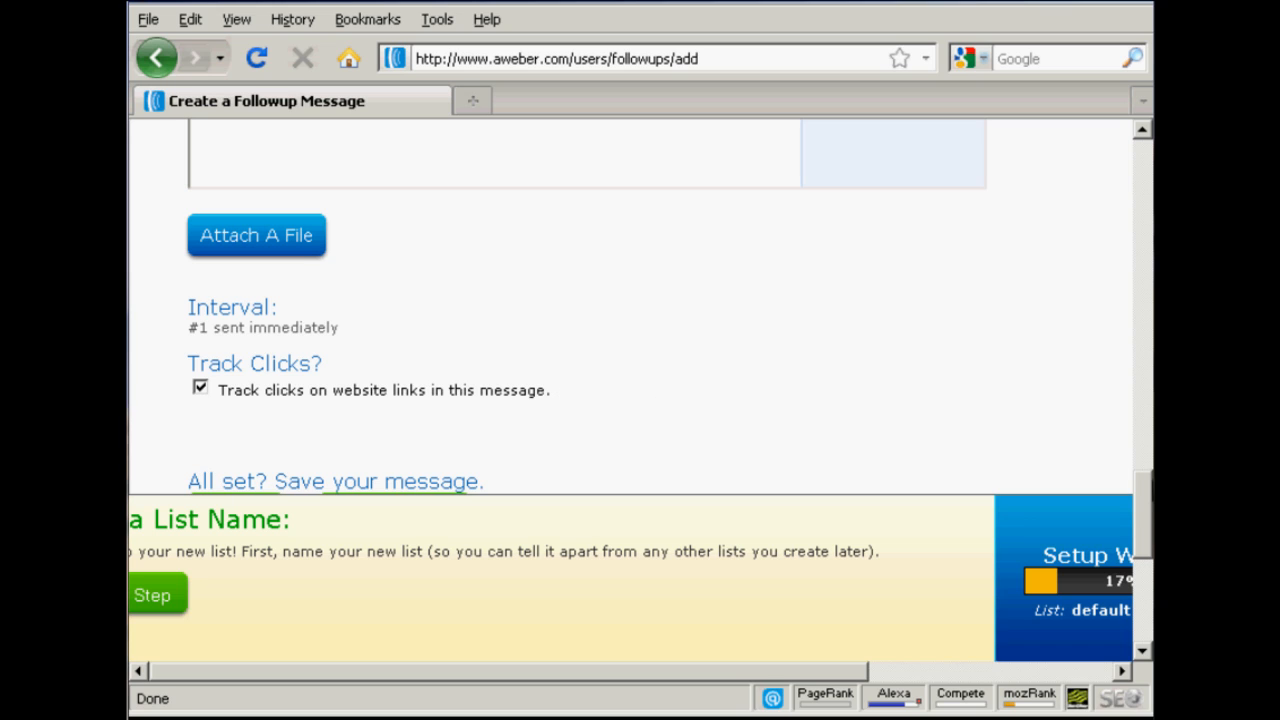
drag(1147, 503, 1147, 534)
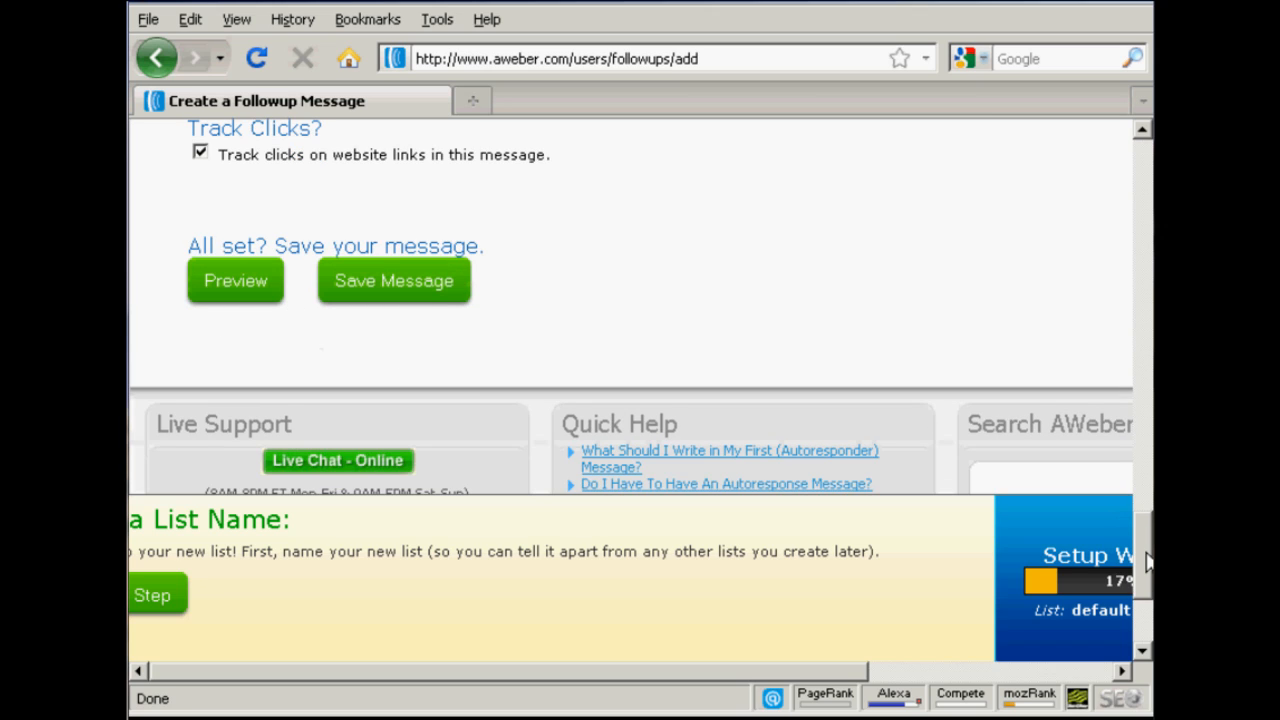
drag(1147, 528, 1147, 259)
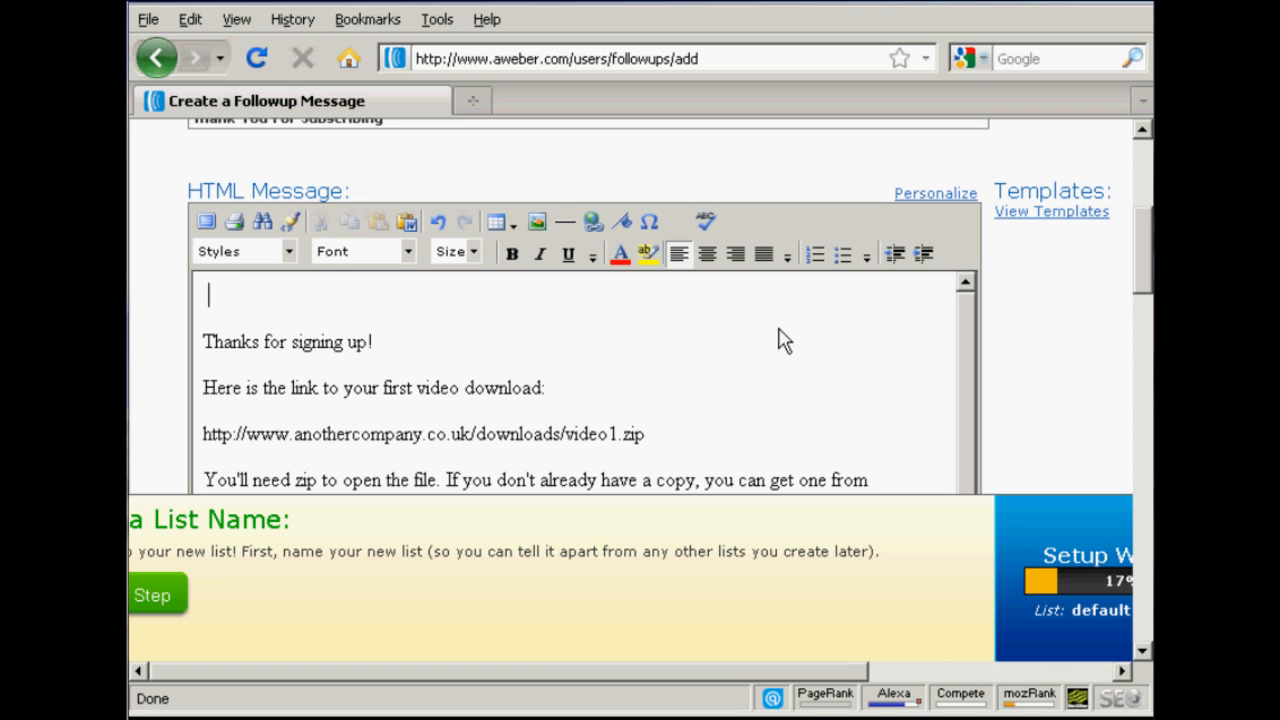
Step: Add the greeting "Hi {!firstname}," at the start of the HTML message, using the first name personalization field
text(Hi)
click(938, 196)
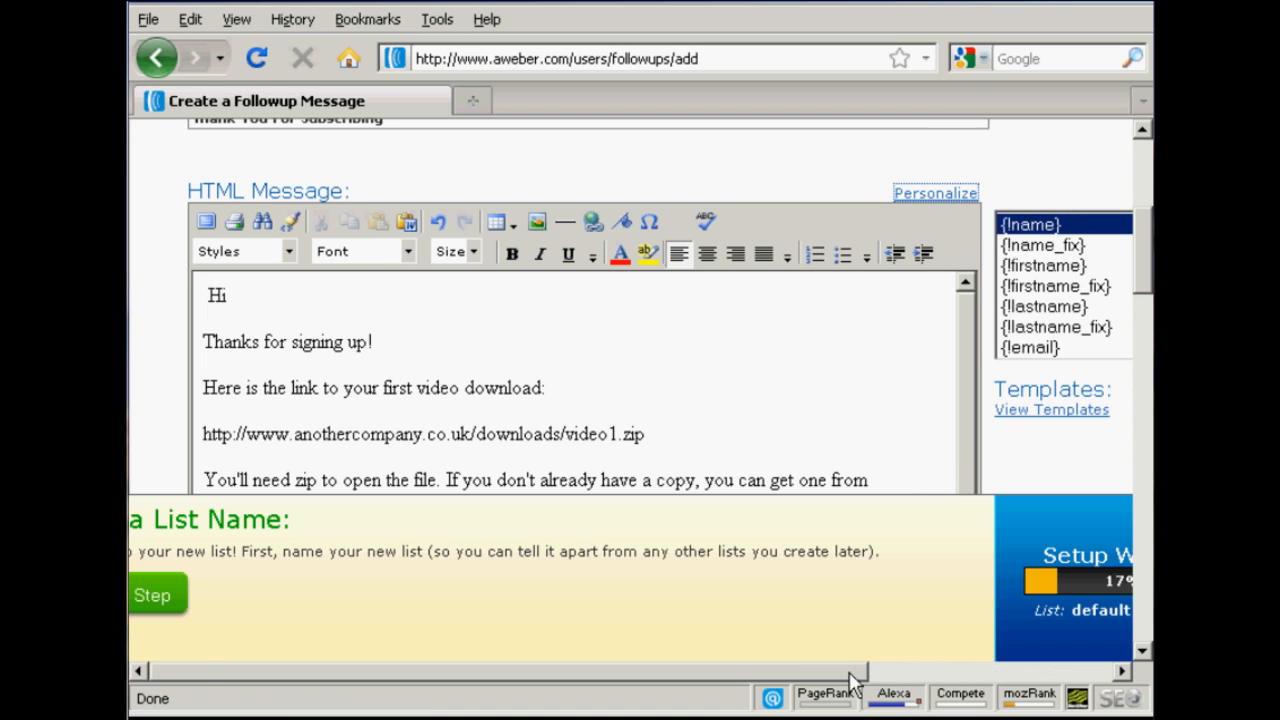
drag(849, 671, 996, 679)
mouse_move(987, 240)
mouse_down()
mouse_move(997, 308)
mouse_move(994, 237)
mouse_up()
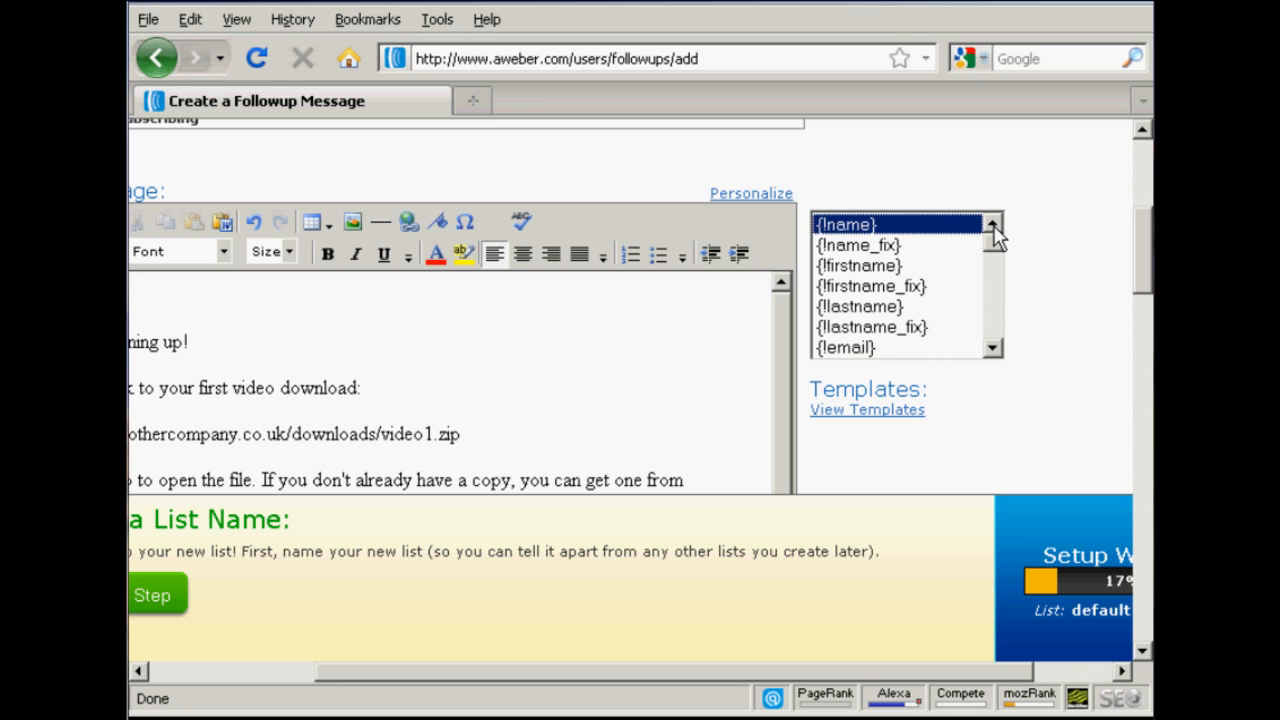
click(866, 268)
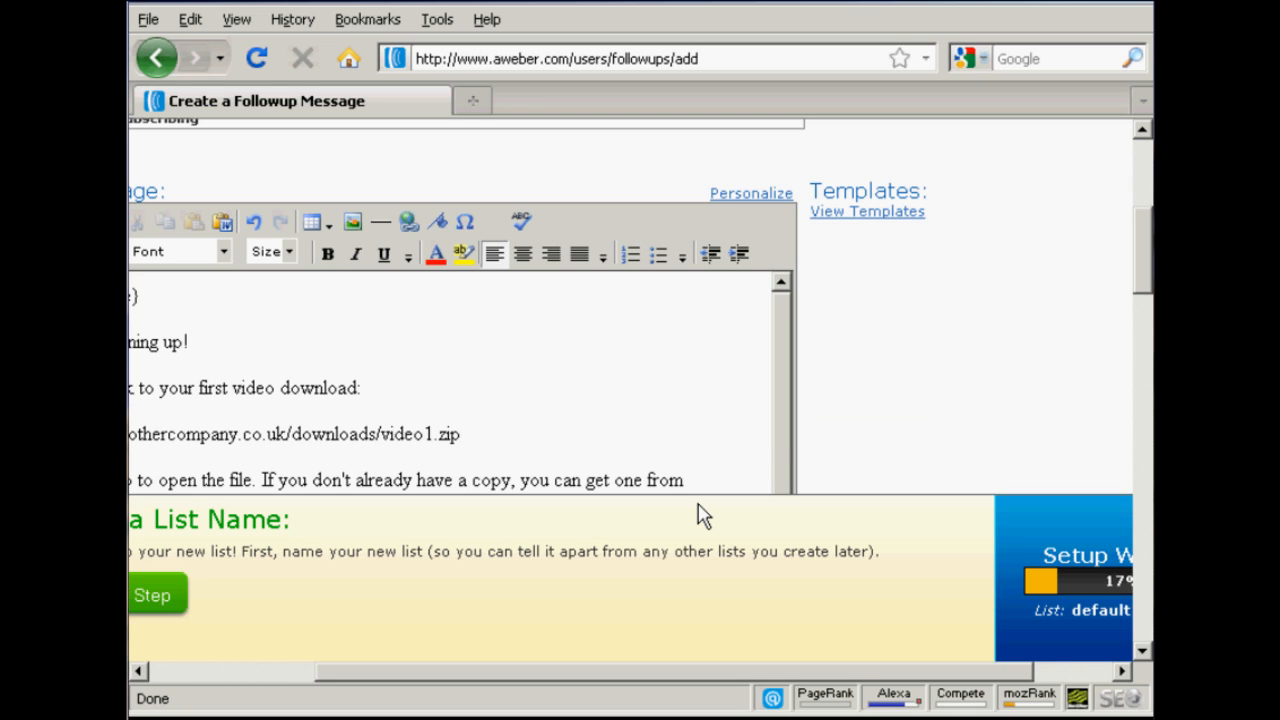
drag(740, 672, 536, 676)
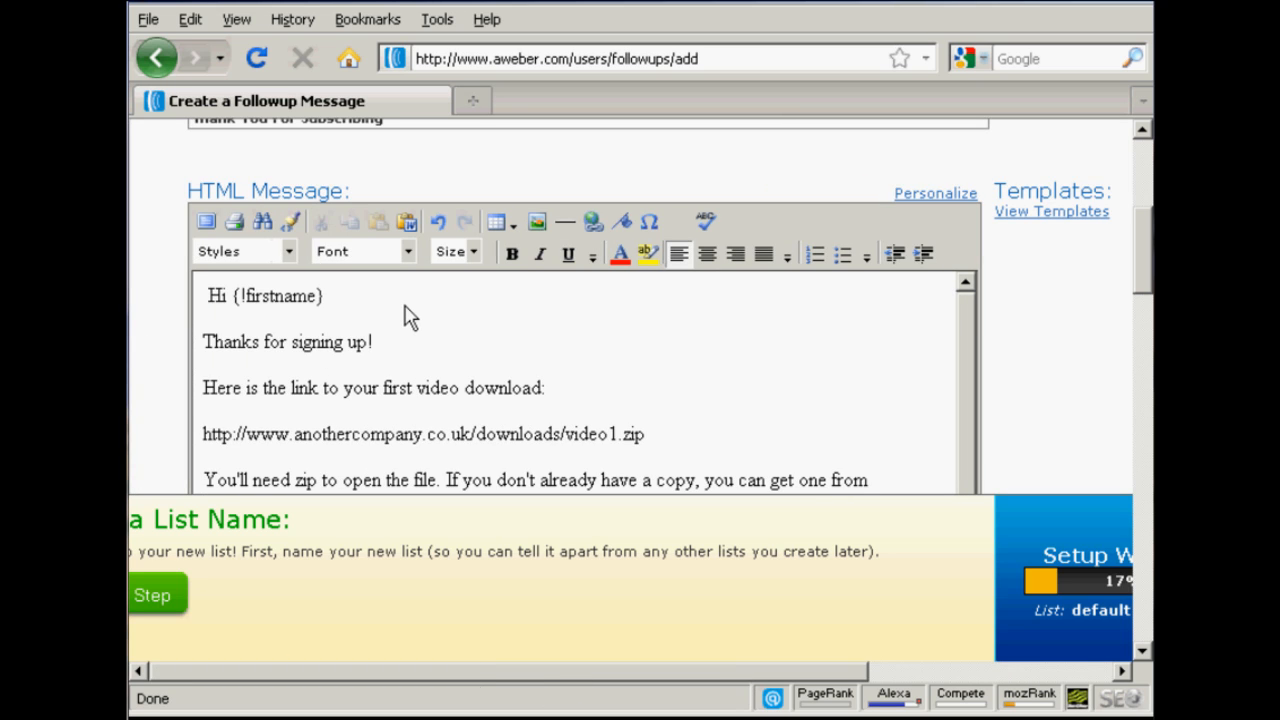
text(,)
drag(962, 357, 962, 377)
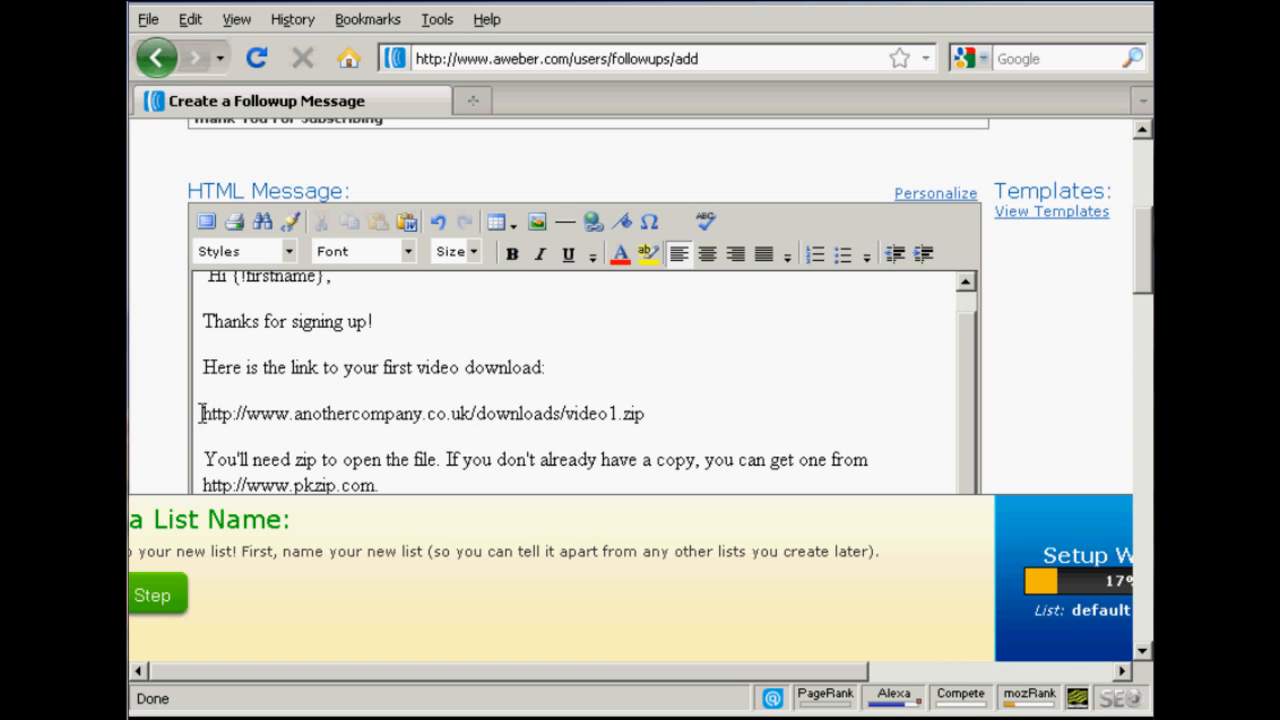
drag(201, 413, 648, 423)
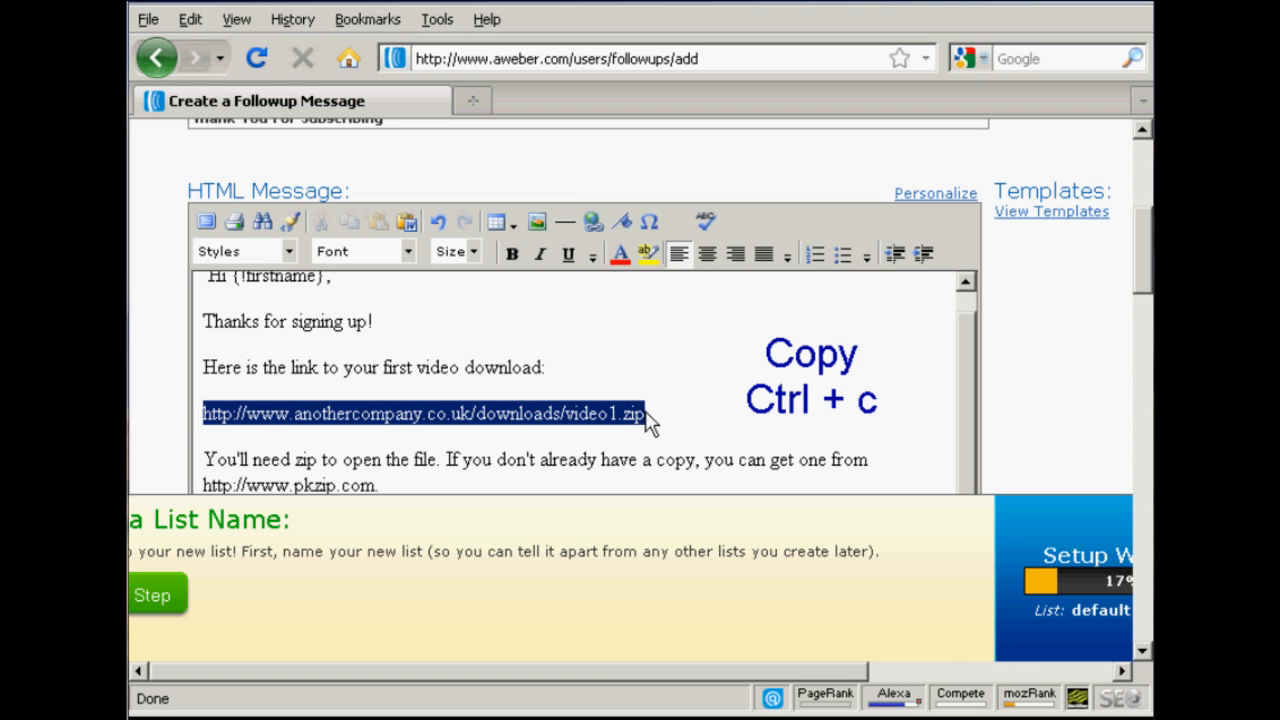
key(ctrl+c)
click(594, 219)
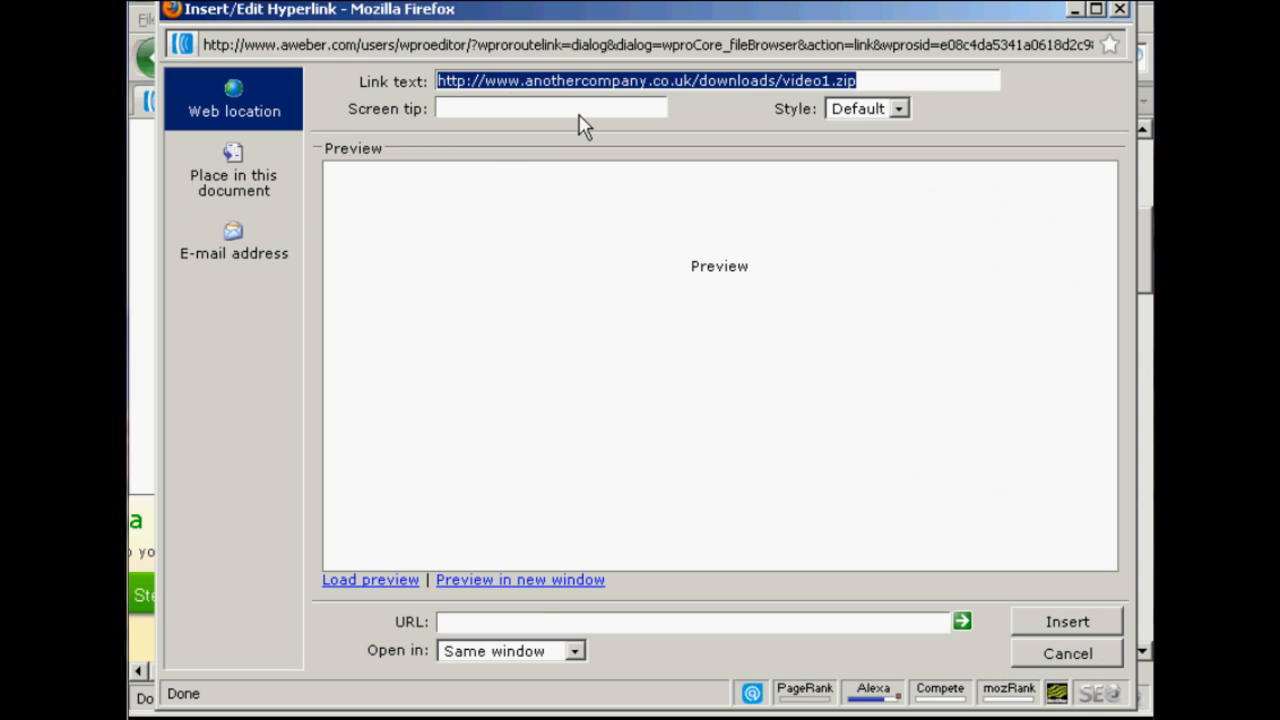
click(445, 621)
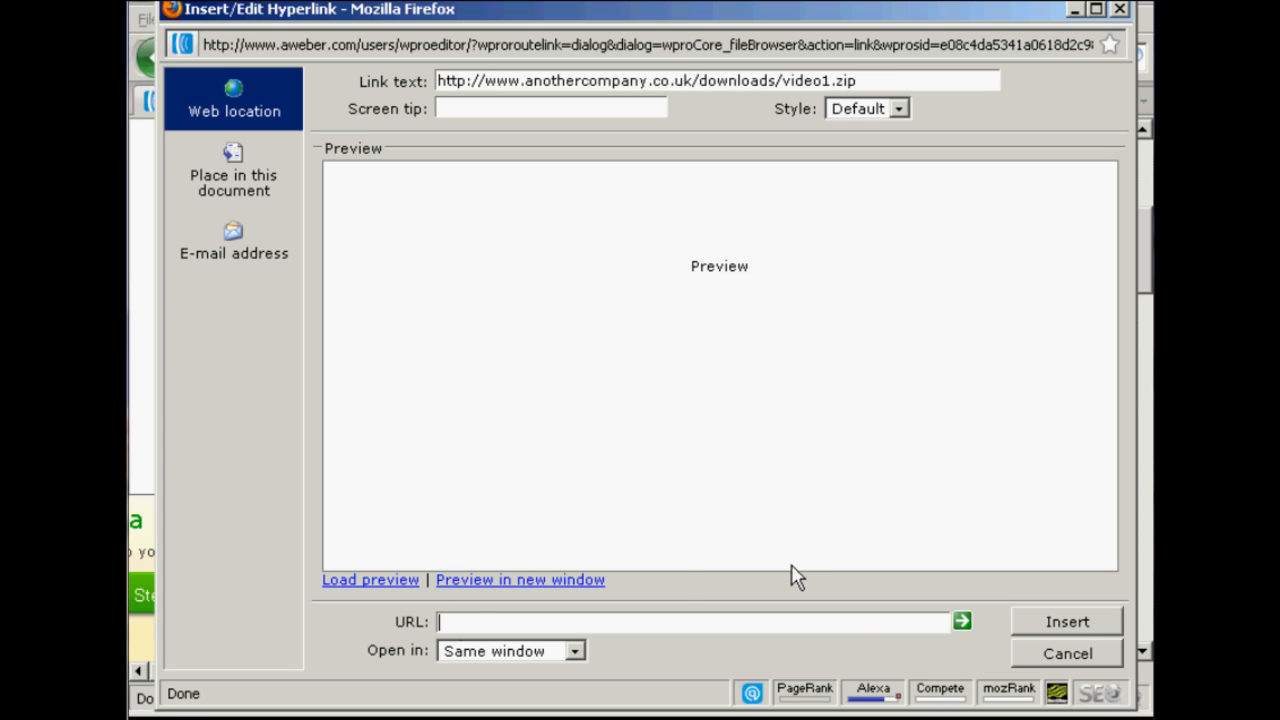
key(ctrl+v)
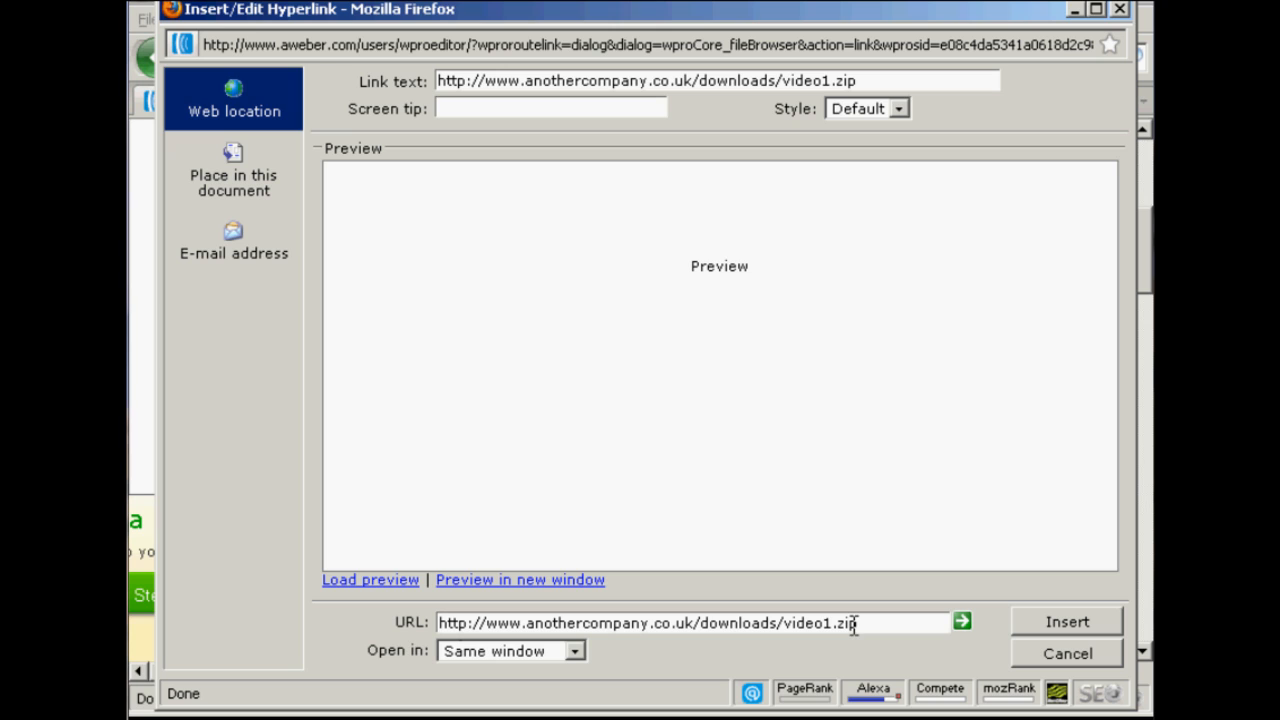
click(1056, 625)
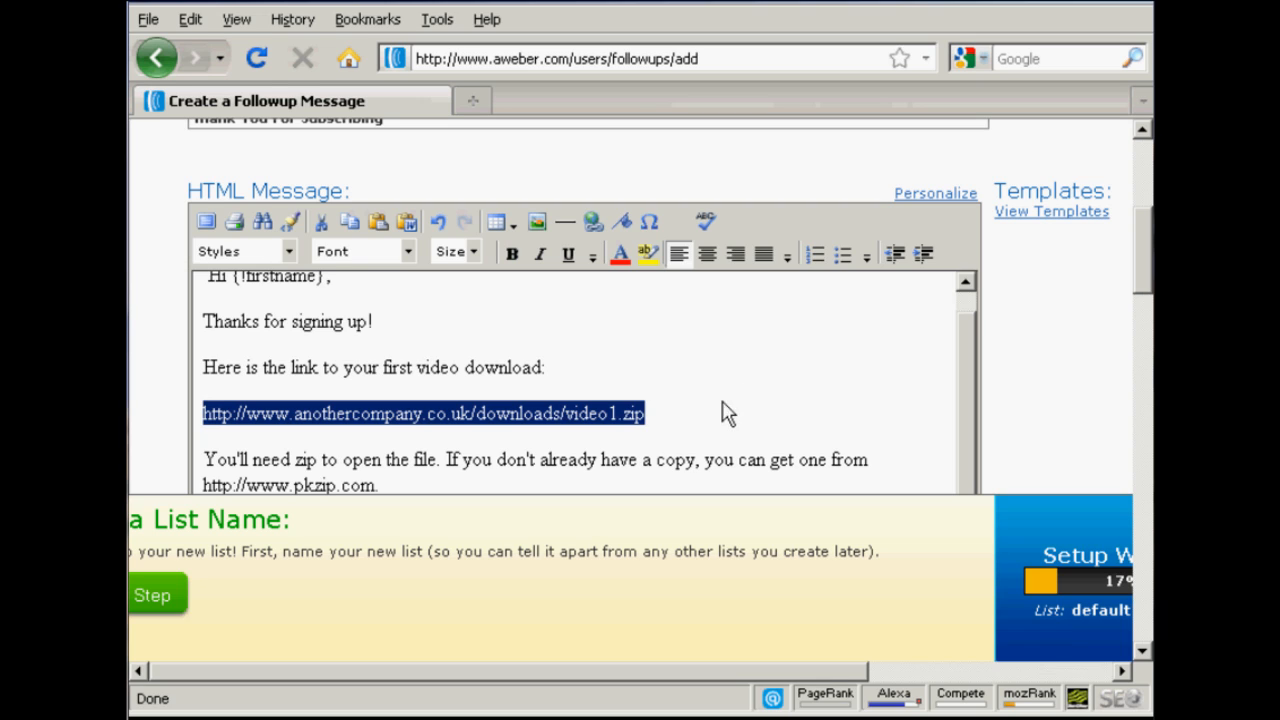
click(670, 410)
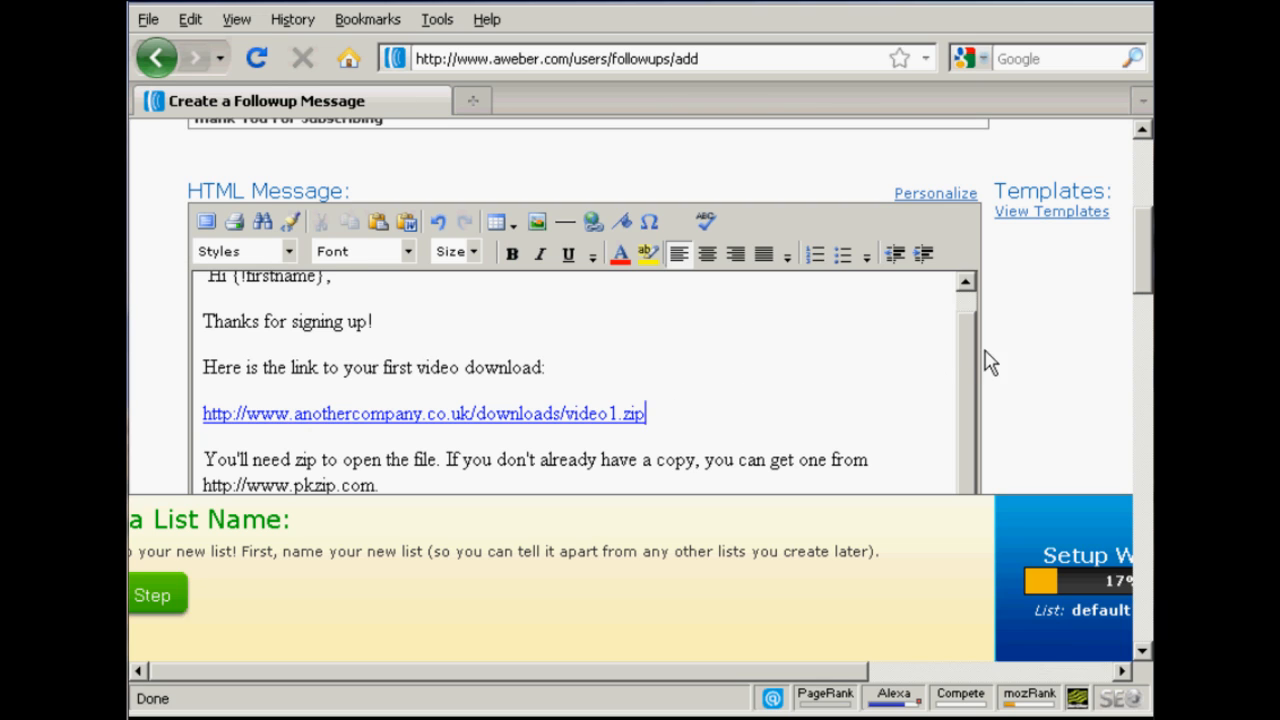
drag(1148, 257, 1150, 285)
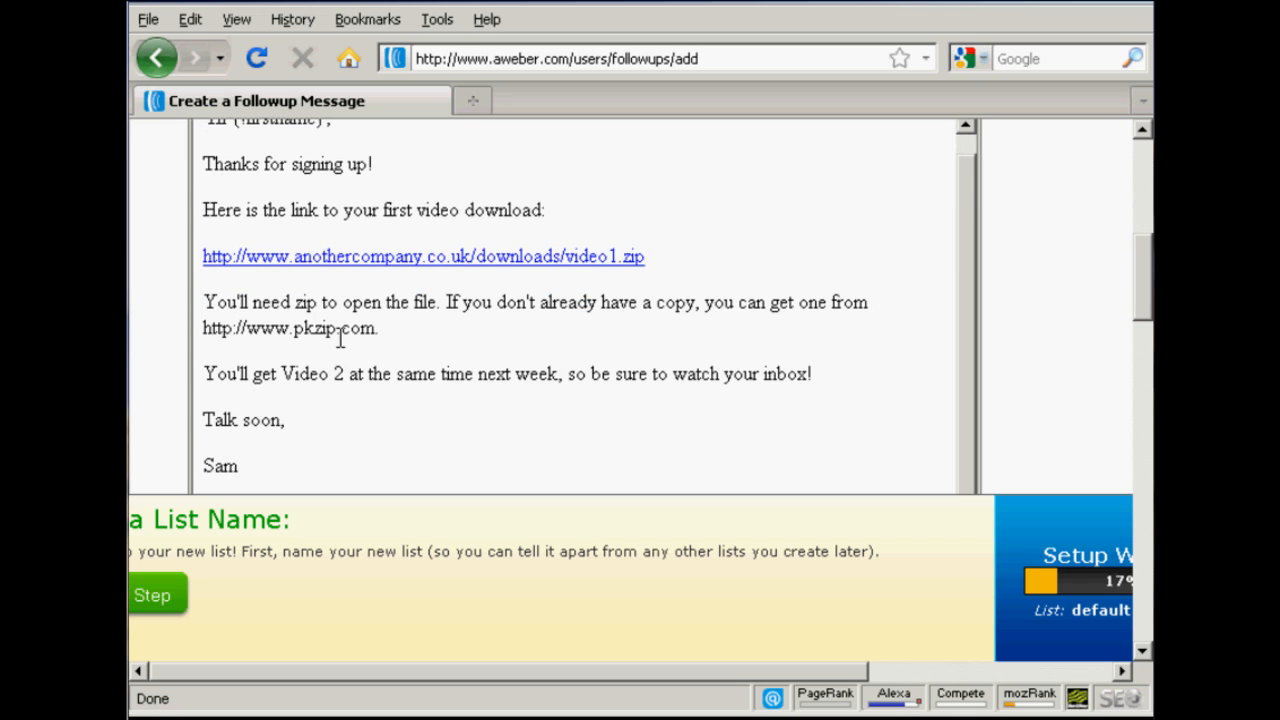
scroll(1066, 286, up, 1)
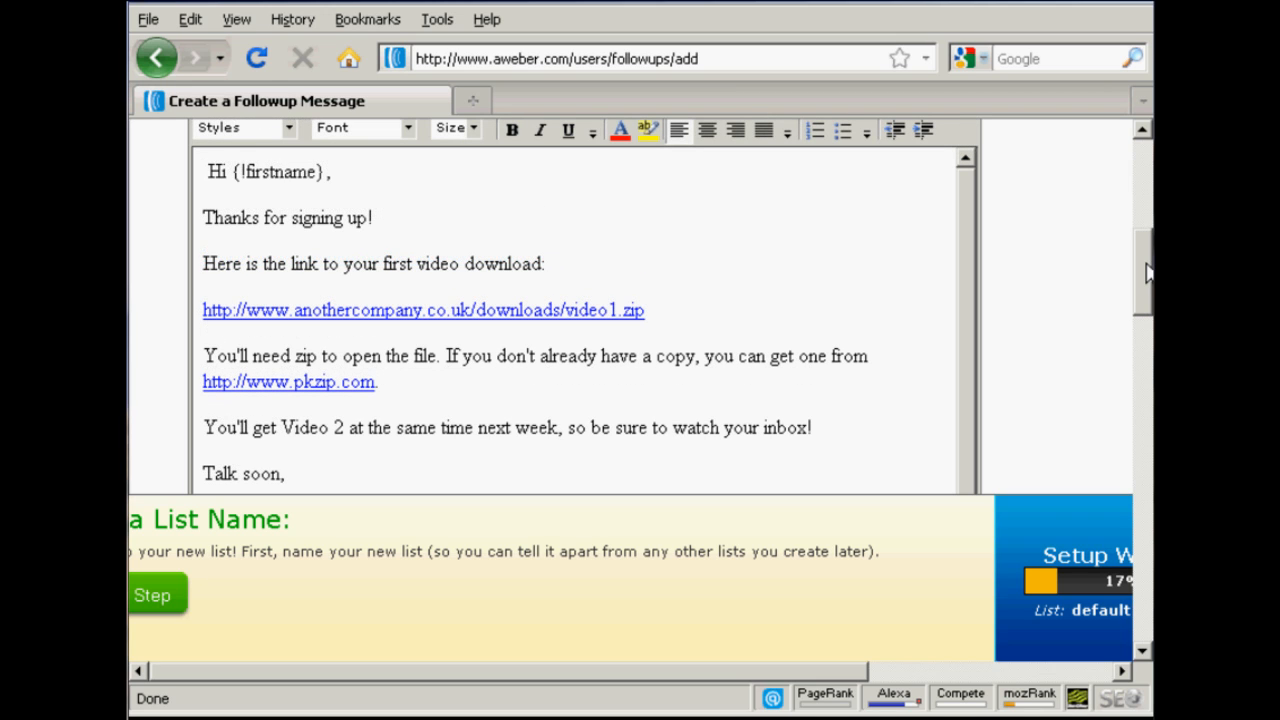
scroll(1145, 277, down, 9)
scroll(630, 300, down, 14)
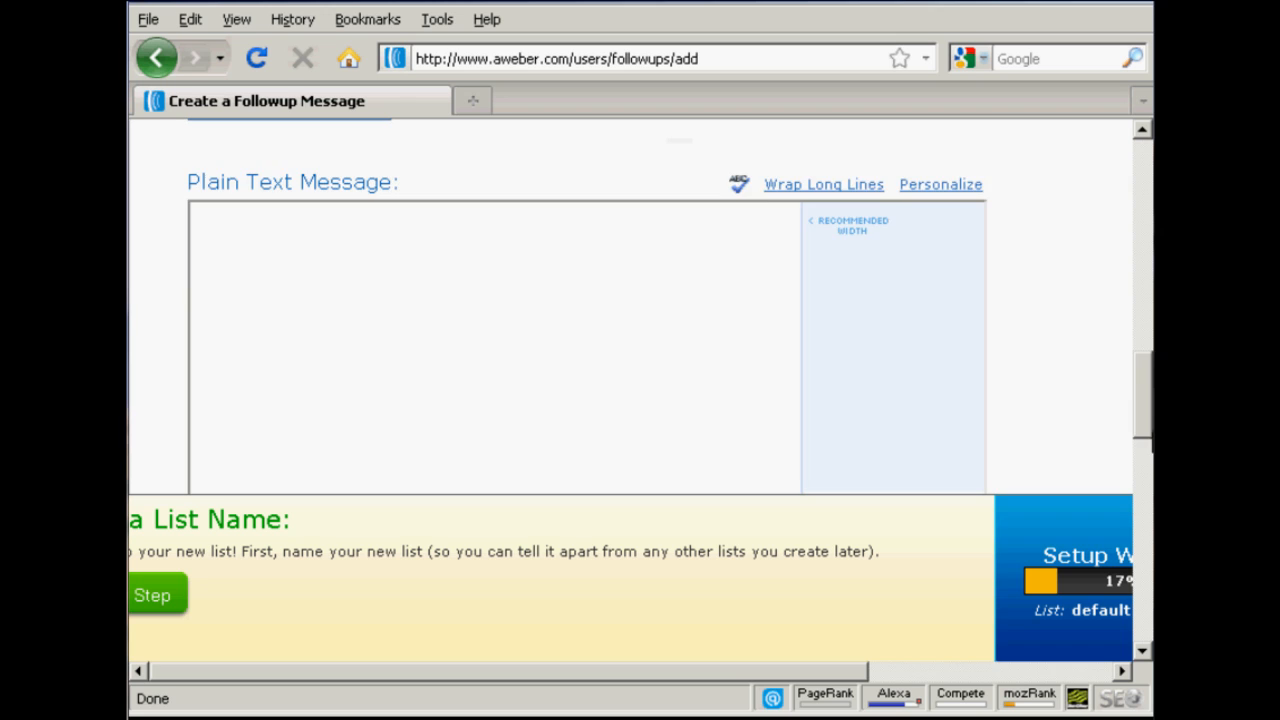
drag(1152, 522, 1148, 529)
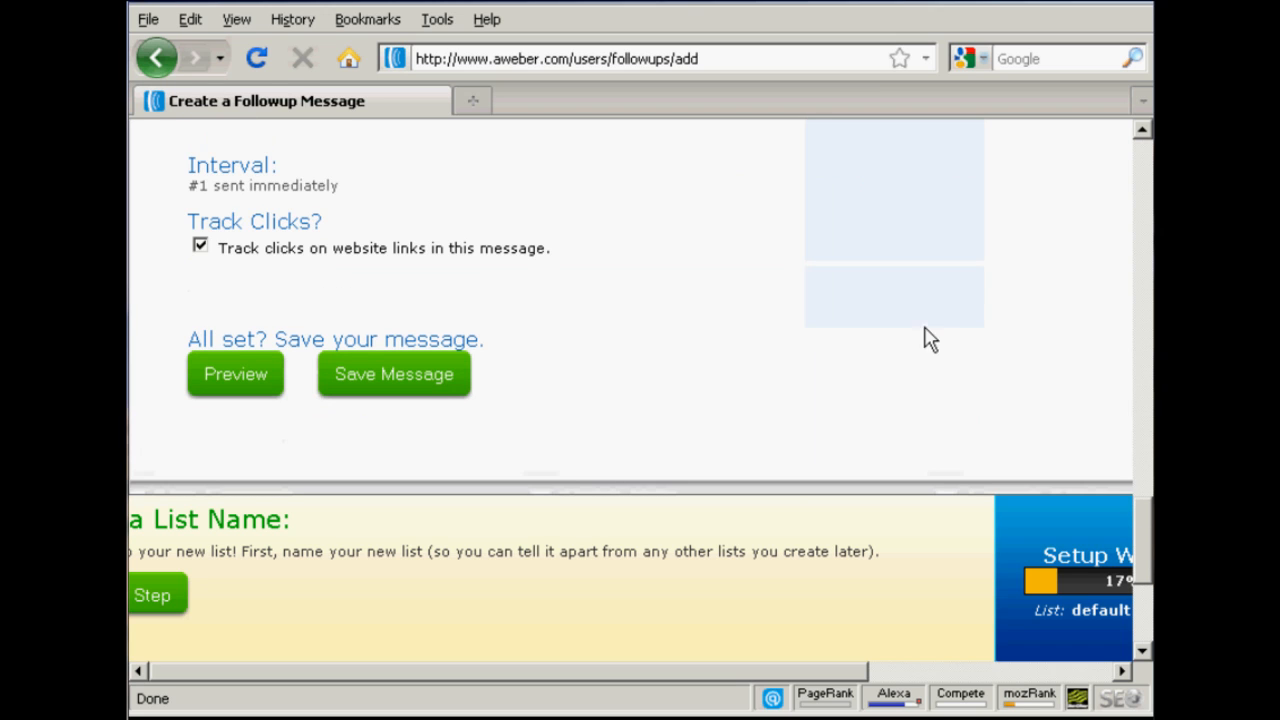
click(235, 374)
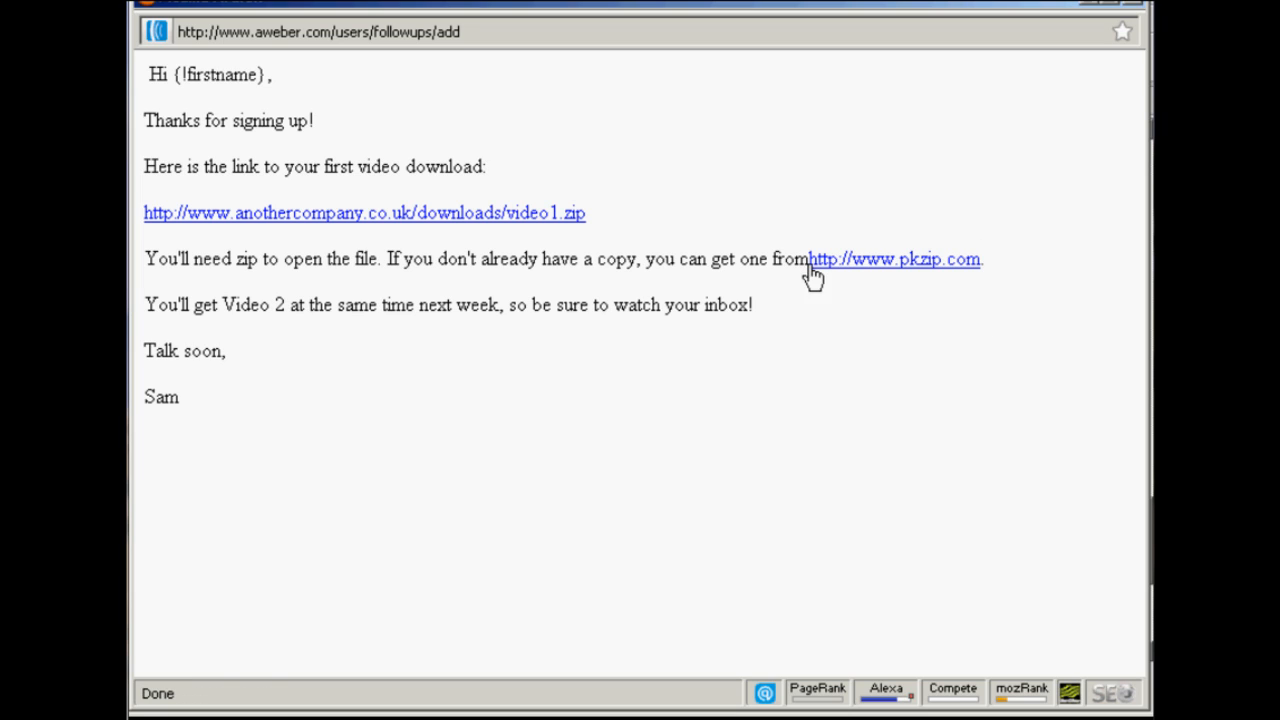
click(1137, 4)
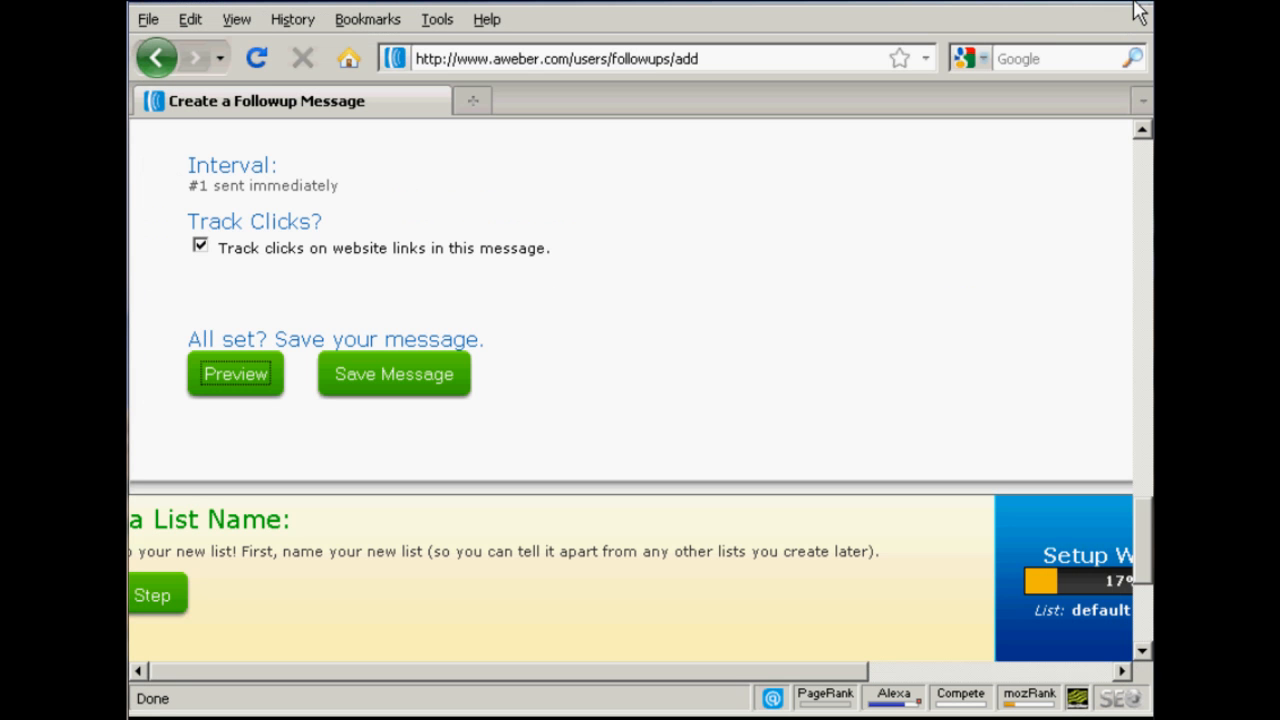
drag(1143, 583, 1146, 320)
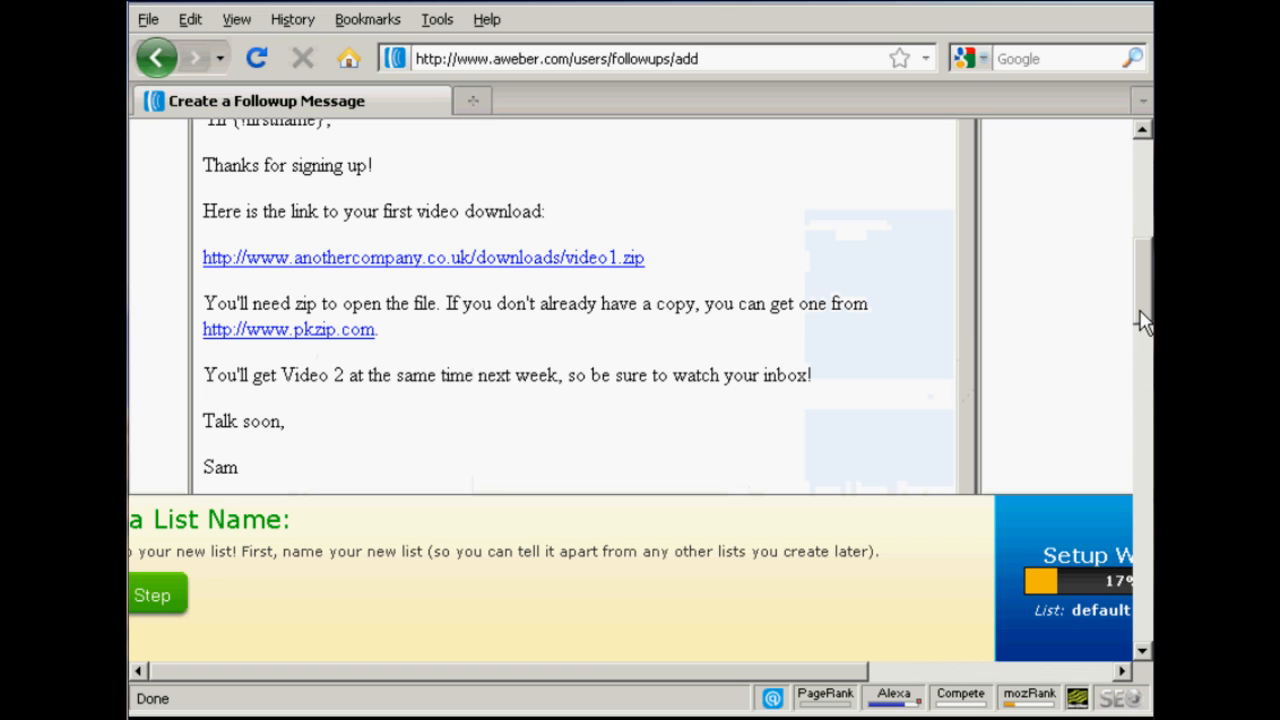
click(205, 329)
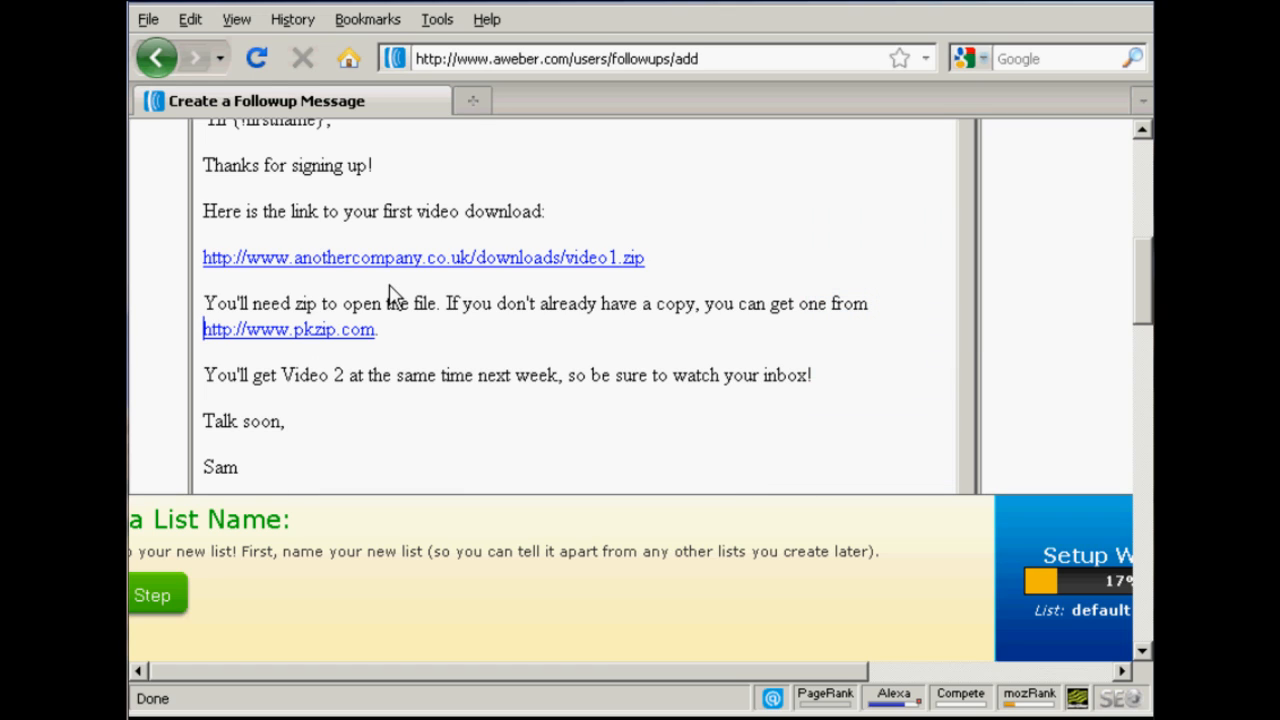
click(870, 304)
drag(1146, 283, 1146, 545)
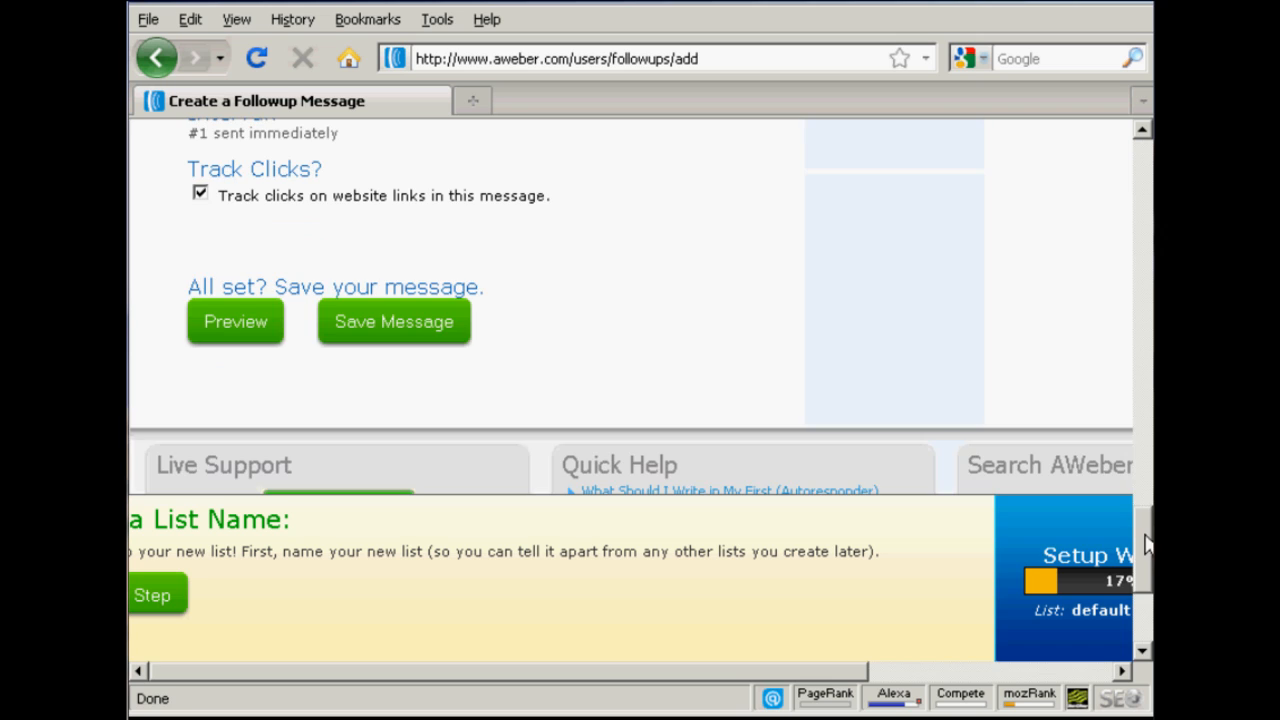
click(229, 329)
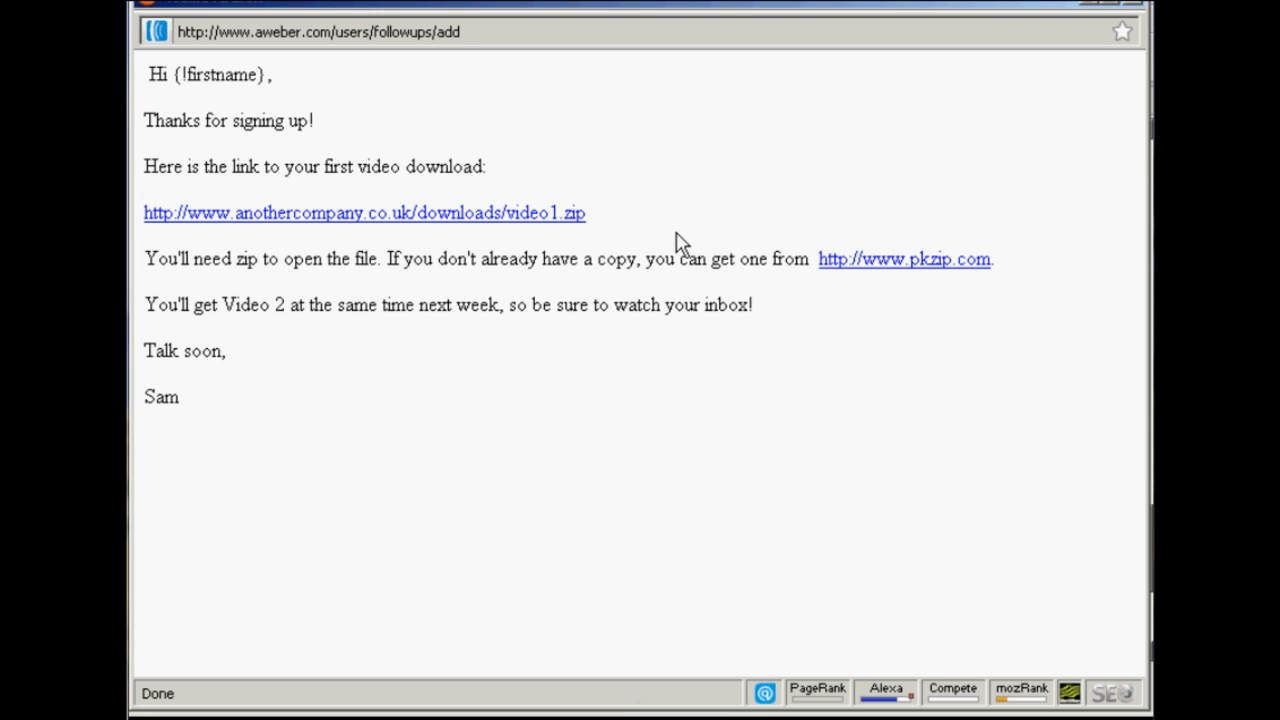
click(1143, 9)
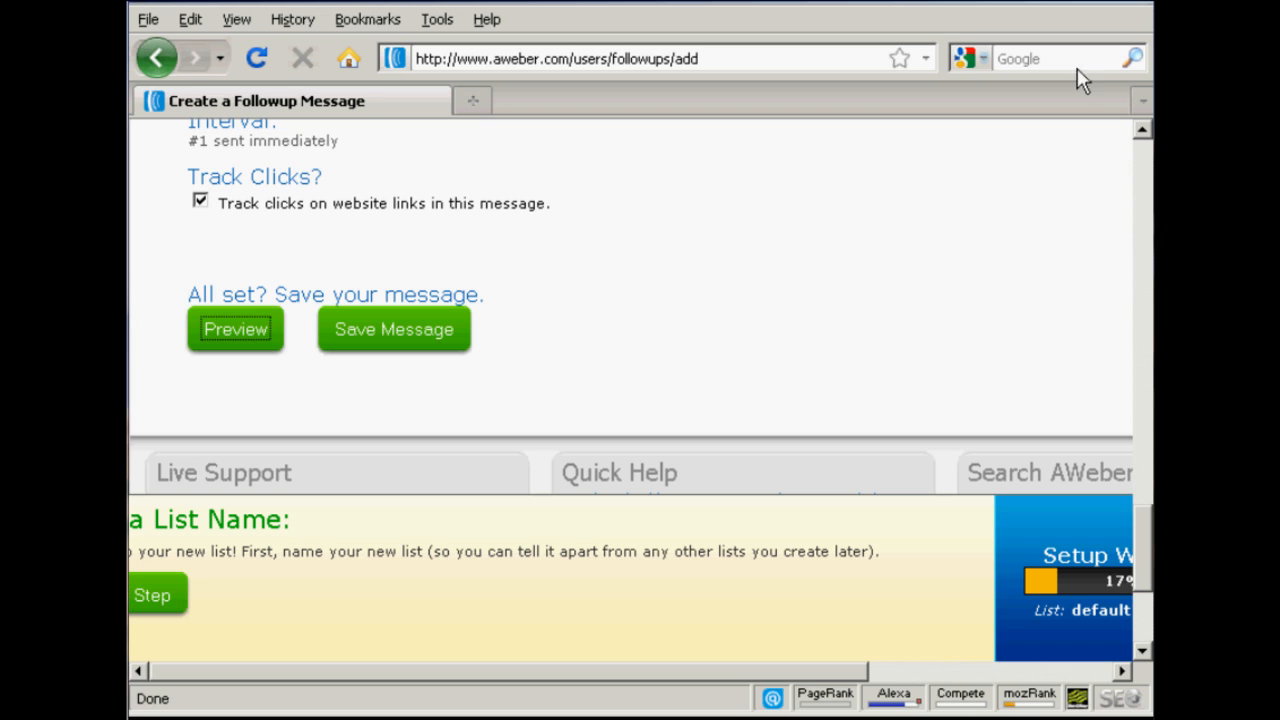
Step: Save the follow up message and check its entry in the Follow Up Messages list
click(403, 322)
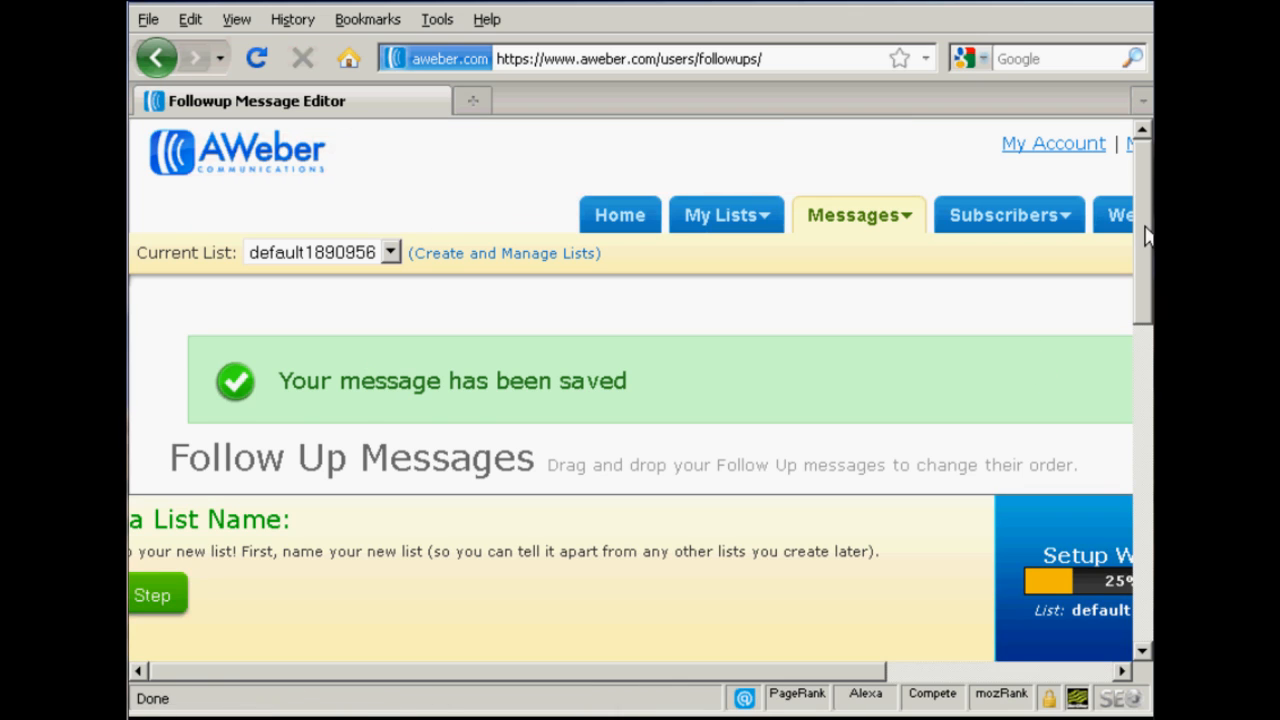
drag(1146, 234, 1150, 314)
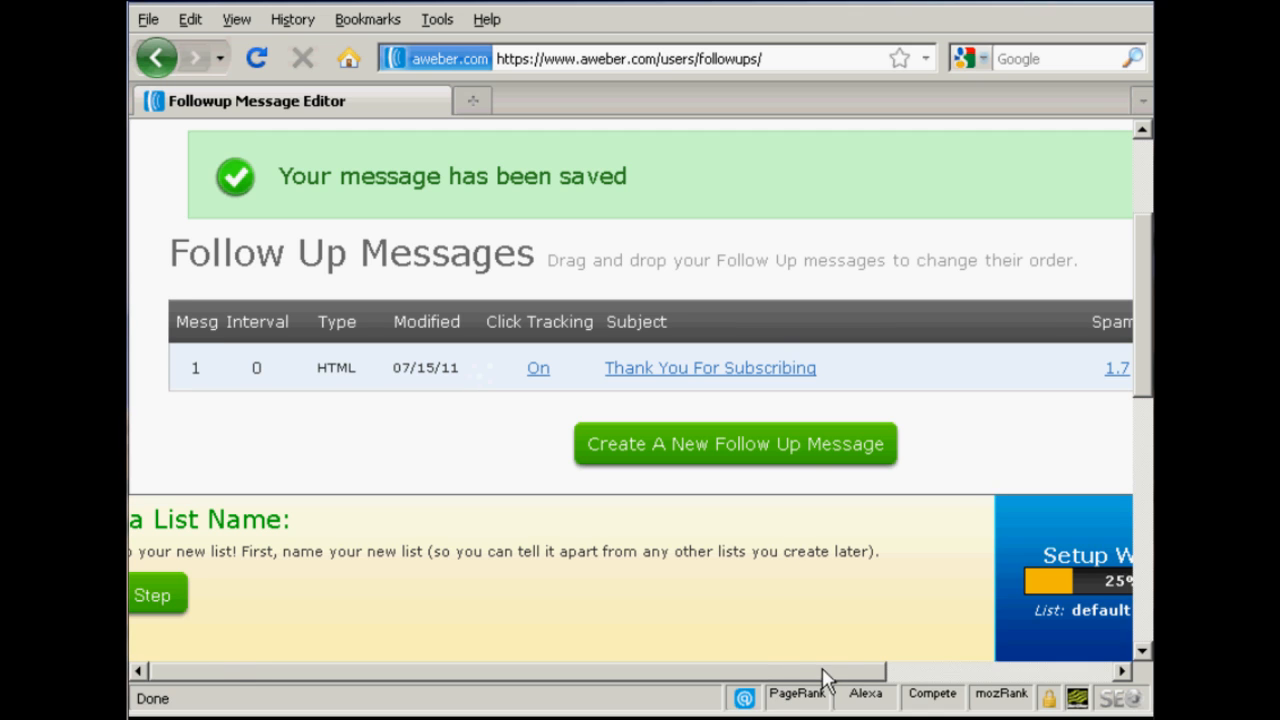
drag(822, 672, 1009, 675)
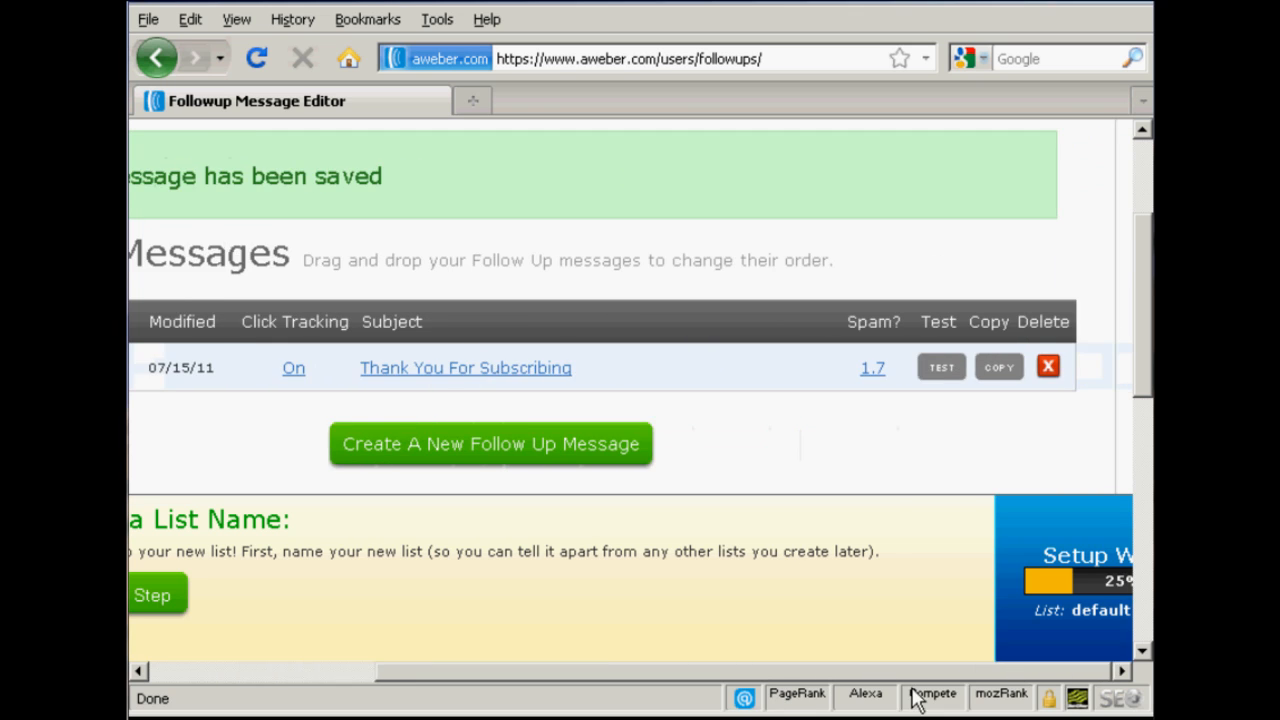
drag(912, 689, 757, 691)
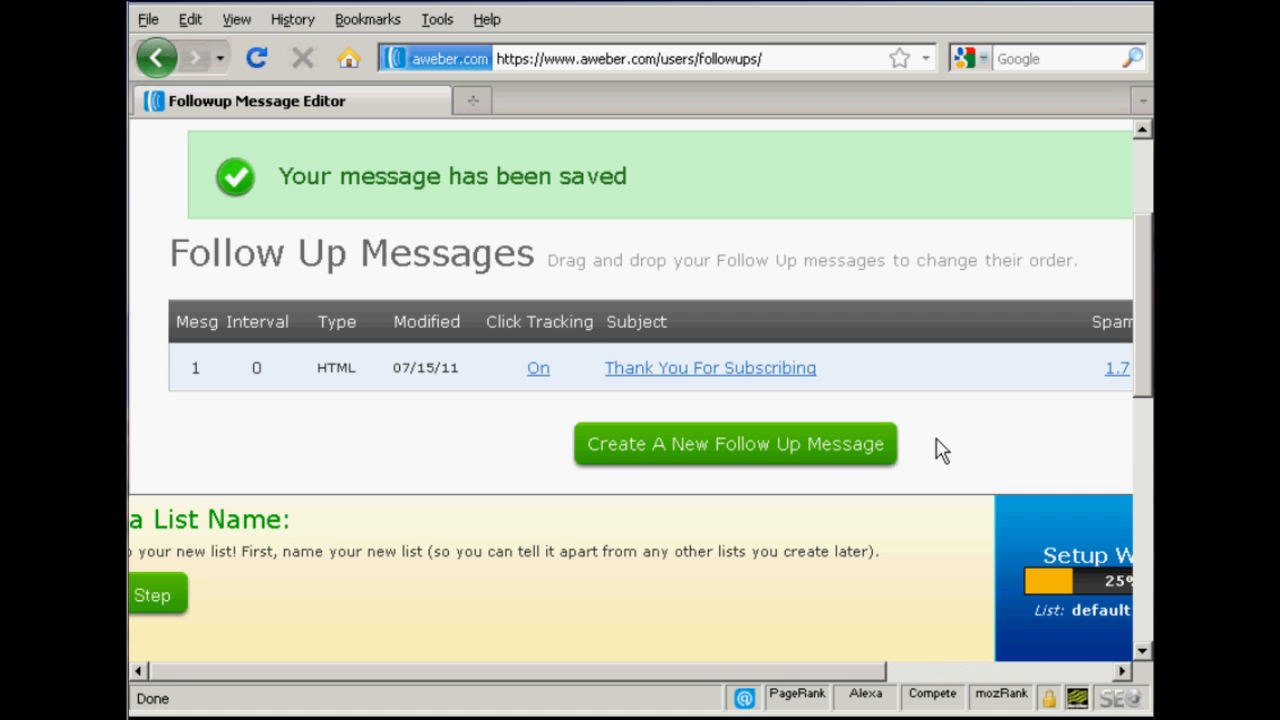
Step: Go to the current list's web forms and start creating a new web form
scroll(1142, 322, up, 4)
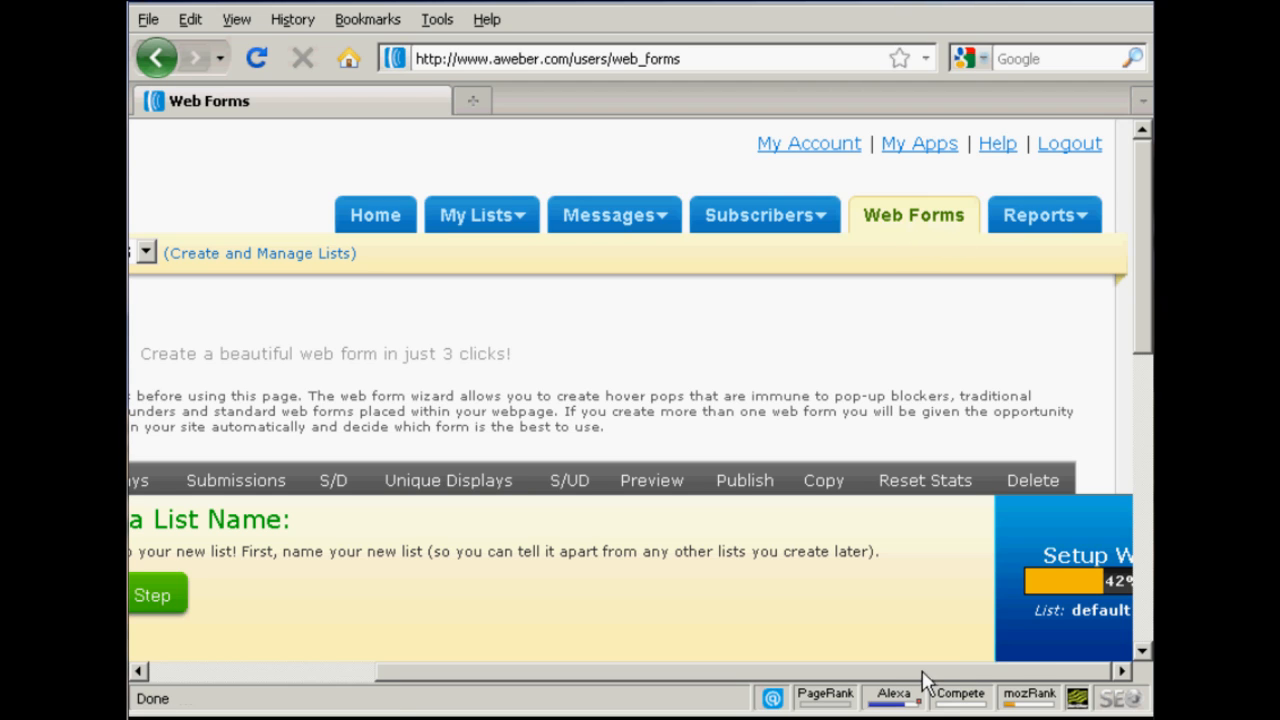
drag(886, 676, 537, 689)
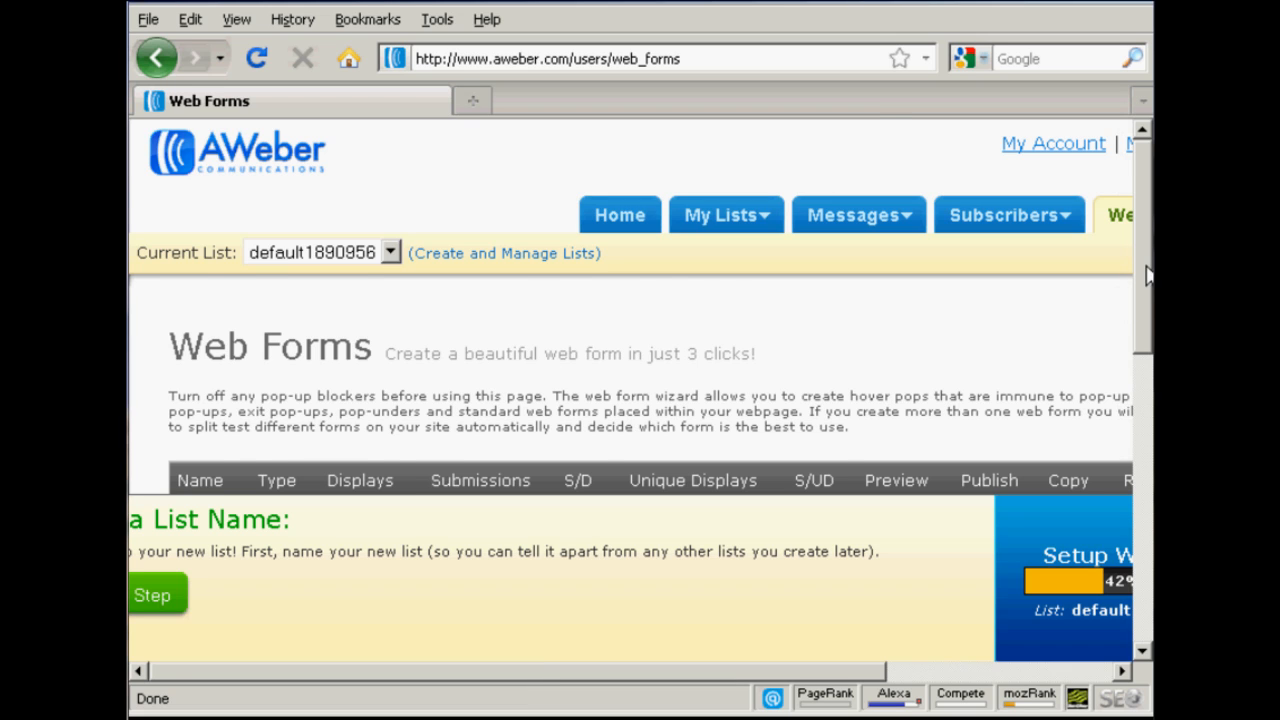
drag(1148, 270, 1150, 332)
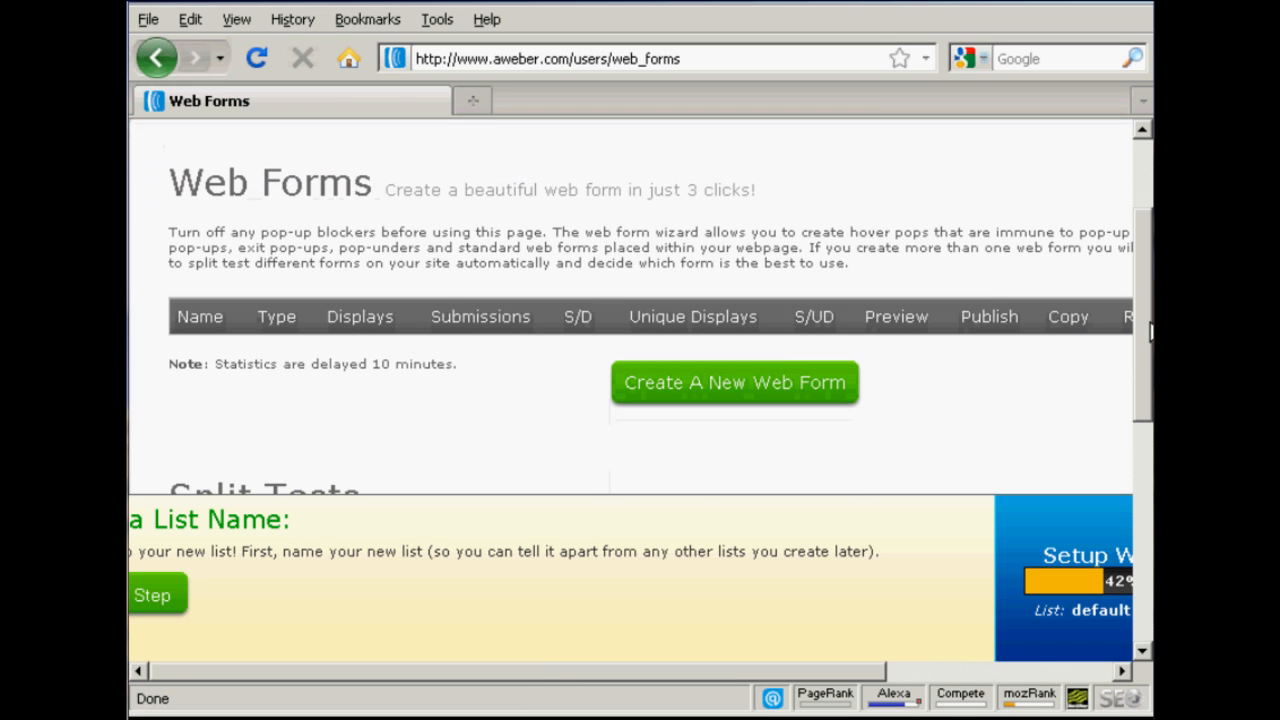
click(679, 398)
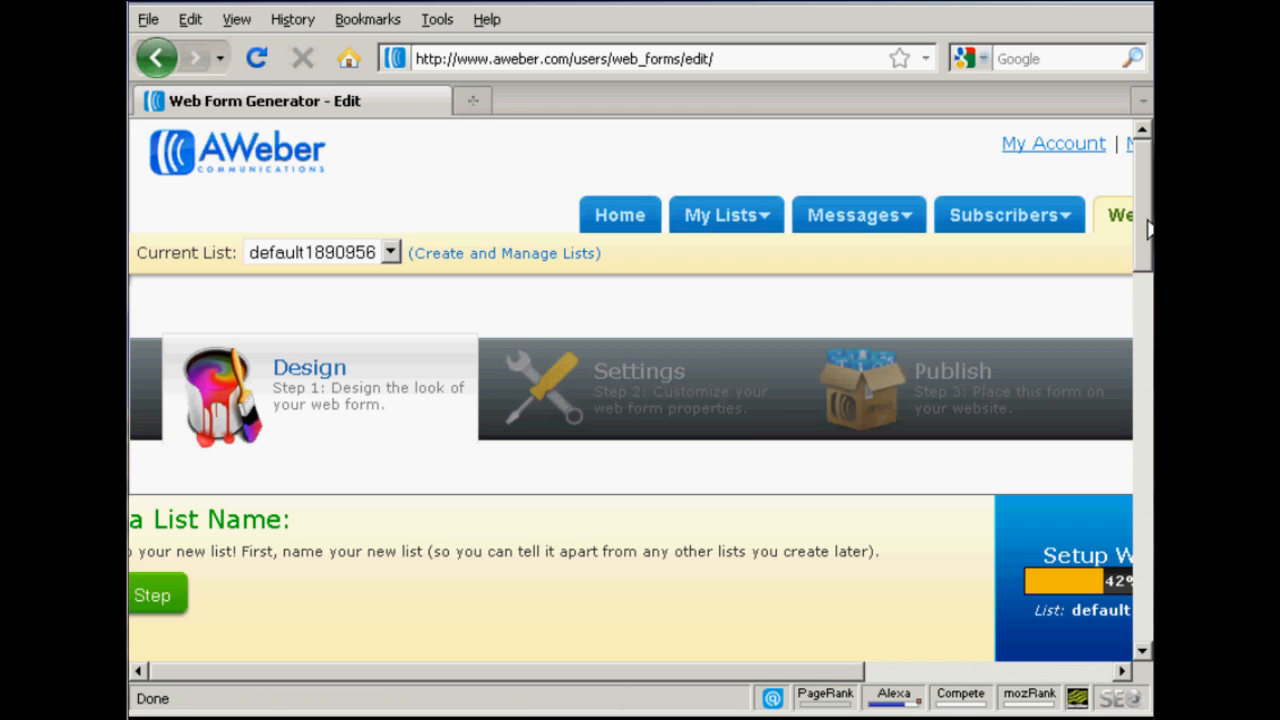
Step: Load the BBQ template in its red colour scheme from the New templates into the web form
drag(1147, 217, 1145, 311)
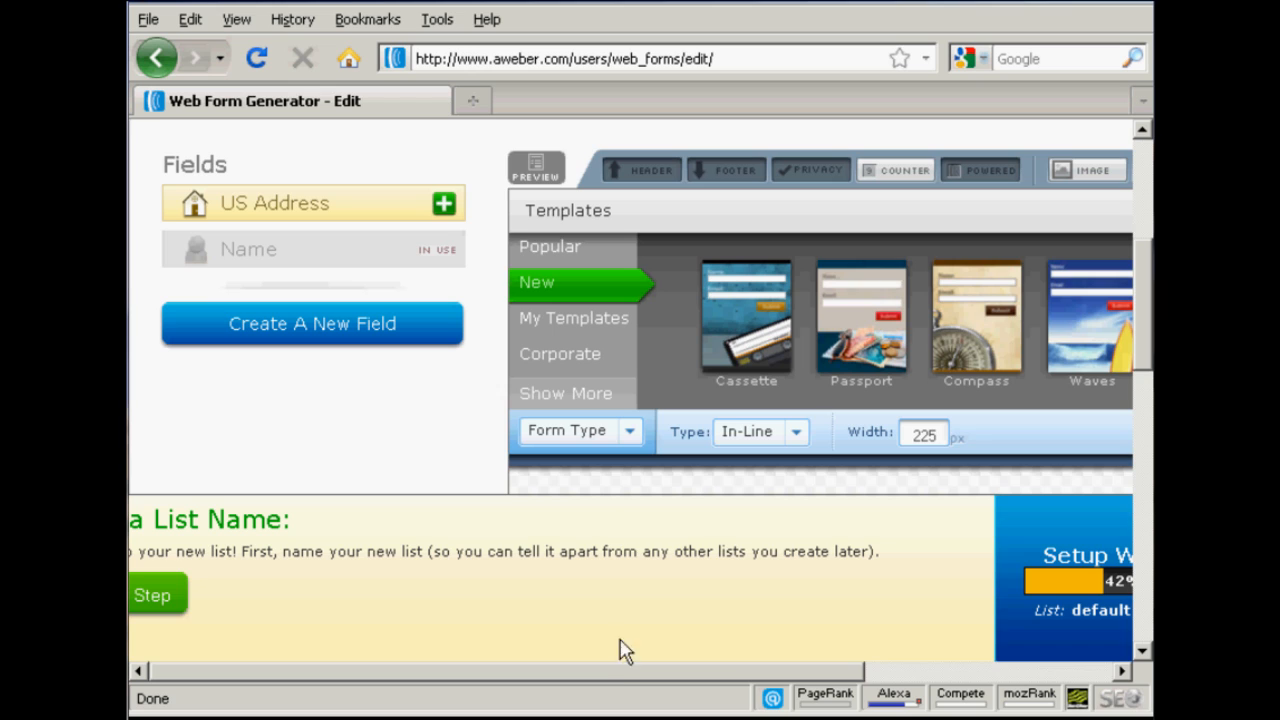
drag(613, 674, 830, 680)
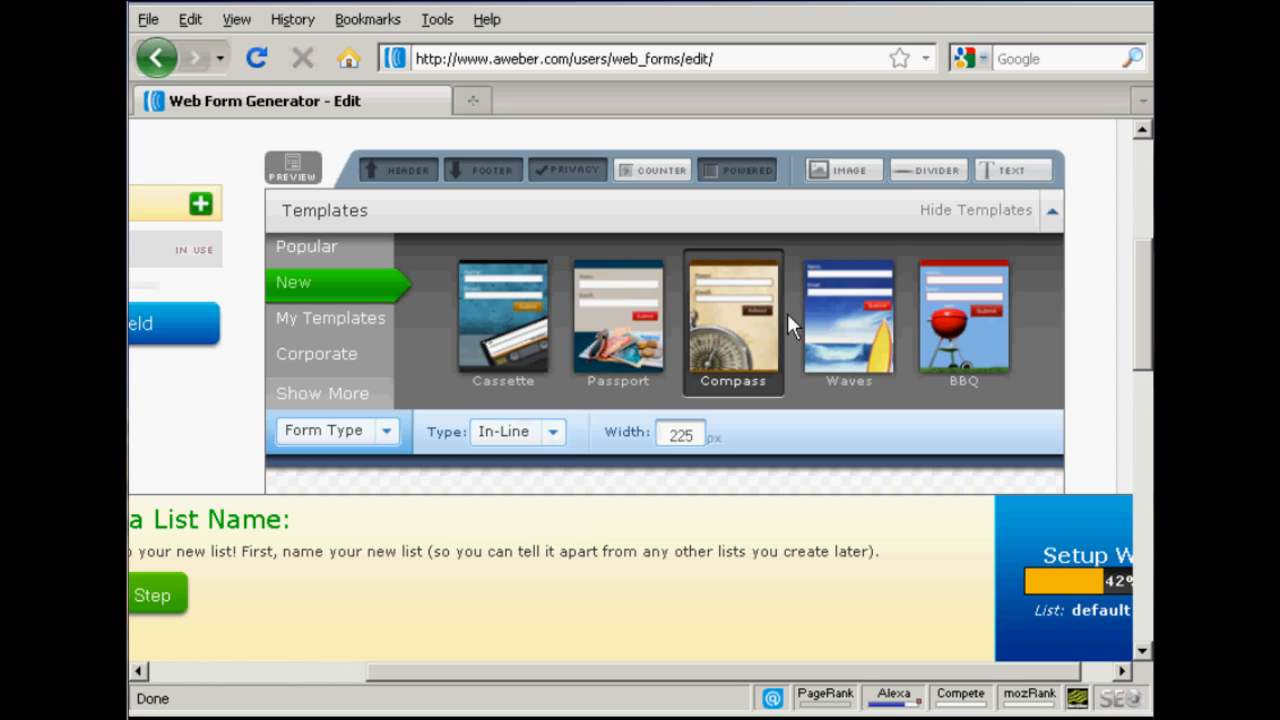
click(973, 317)
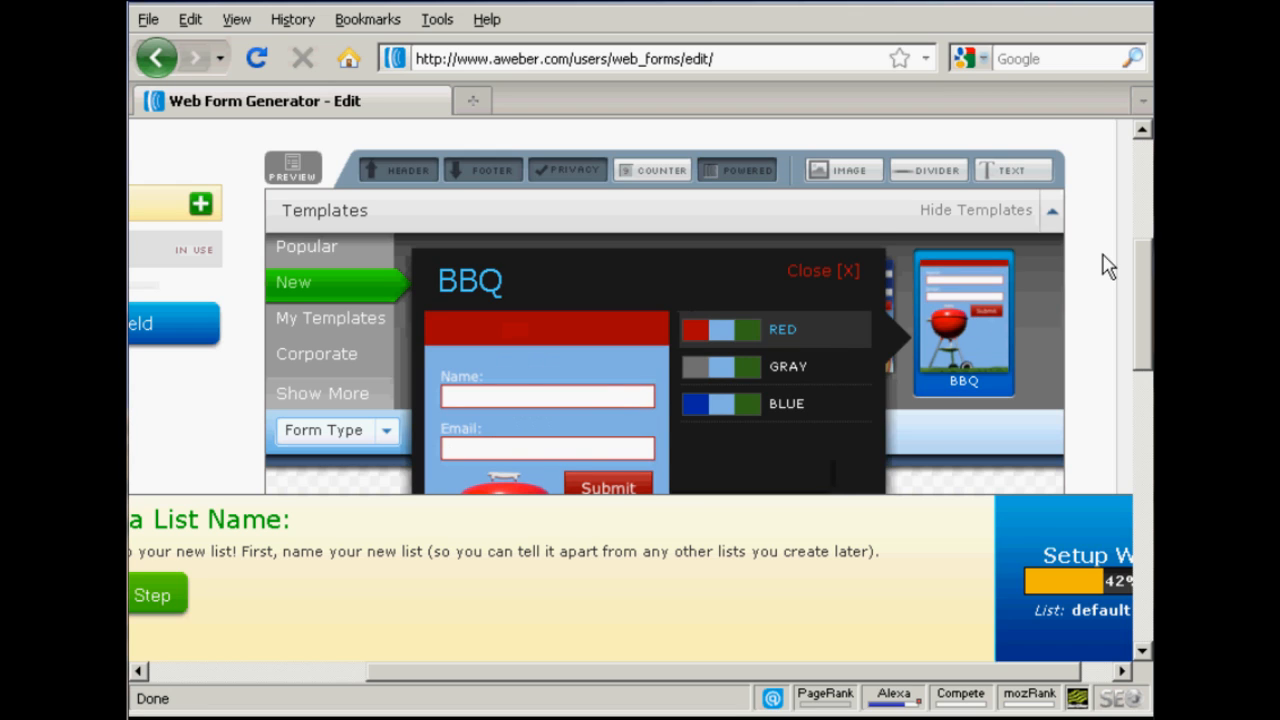
scroll(1109, 263, down, 3)
mouse_move(1151, 312)
mouse_down()
mouse_move(1151, 341)
mouse_move(1151, 316)
mouse_up()
scroll(598, 417, down, 2)
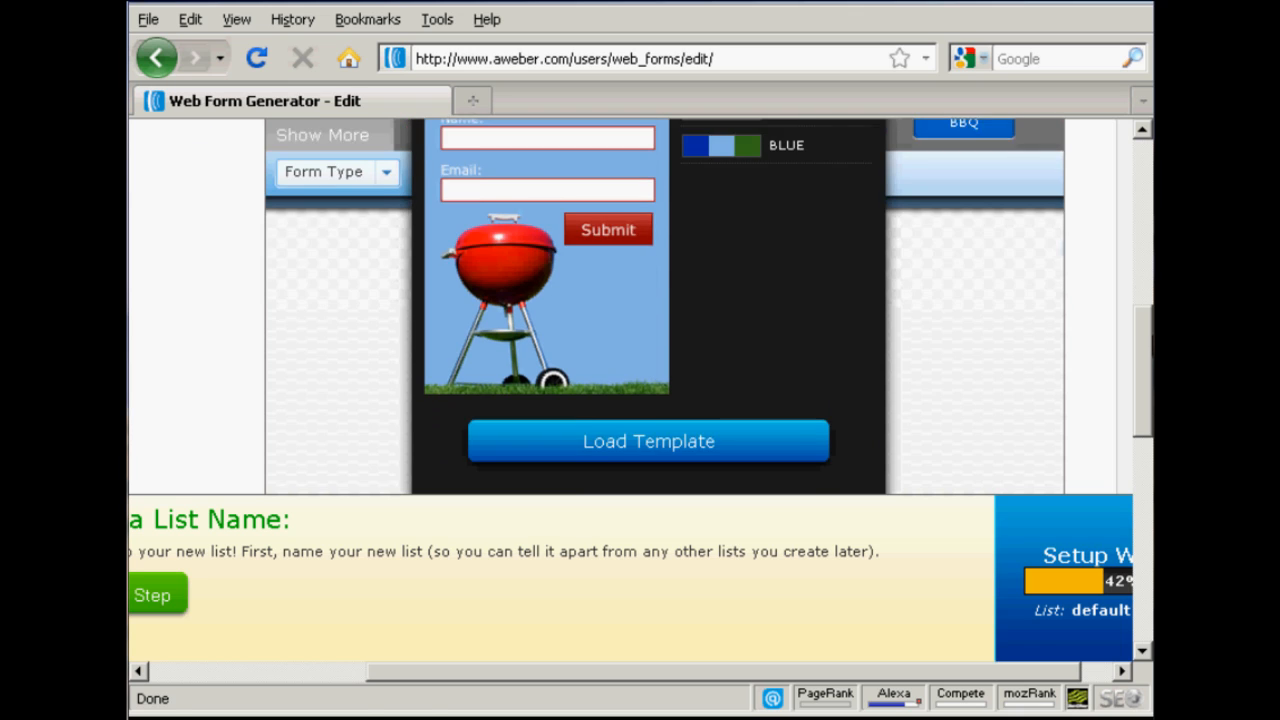
click(611, 429)
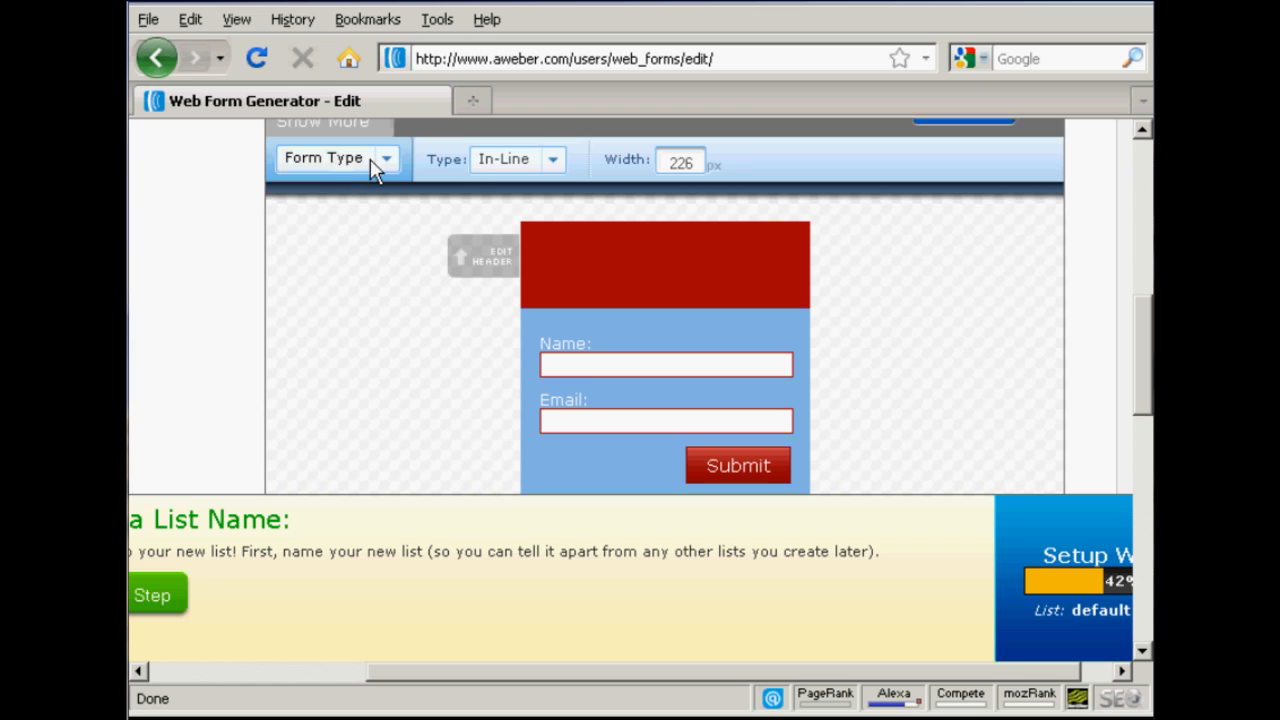
Step: Set the form header to "Get your free BBQ Video Now!" and "Just complete the box below.", save it and continue to the form settings
click(461, 256)
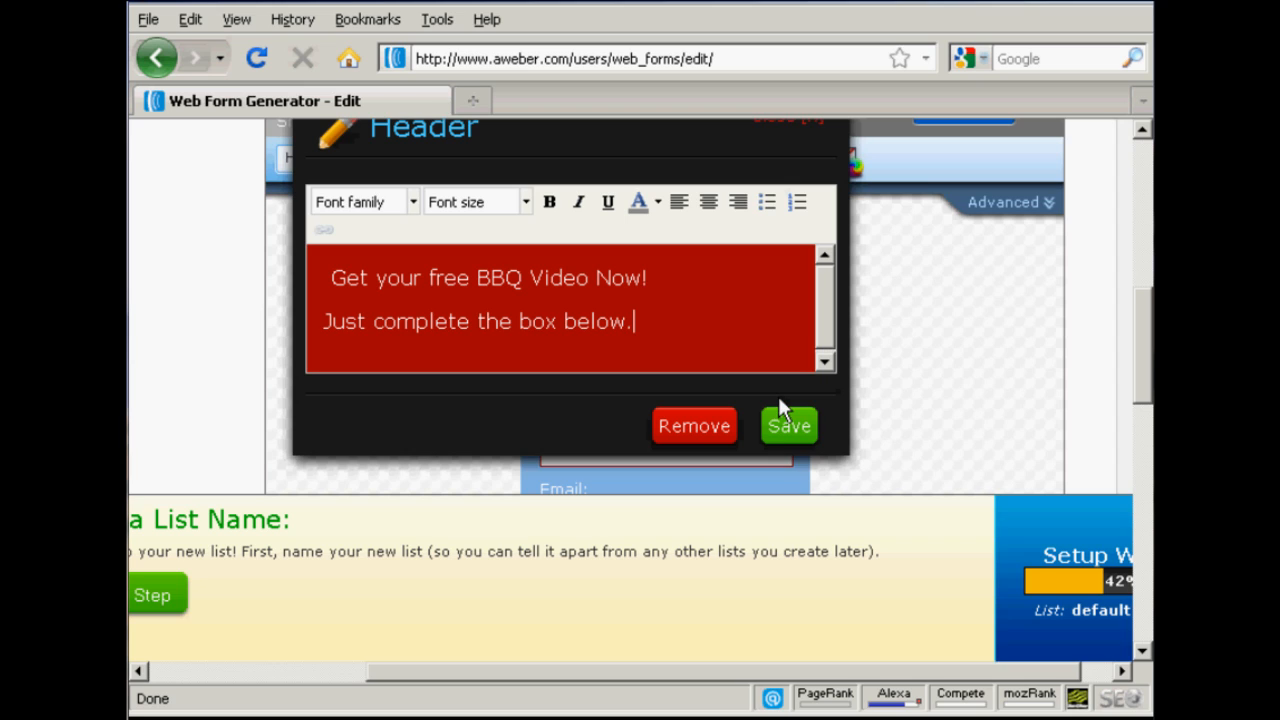
click(788, 428)
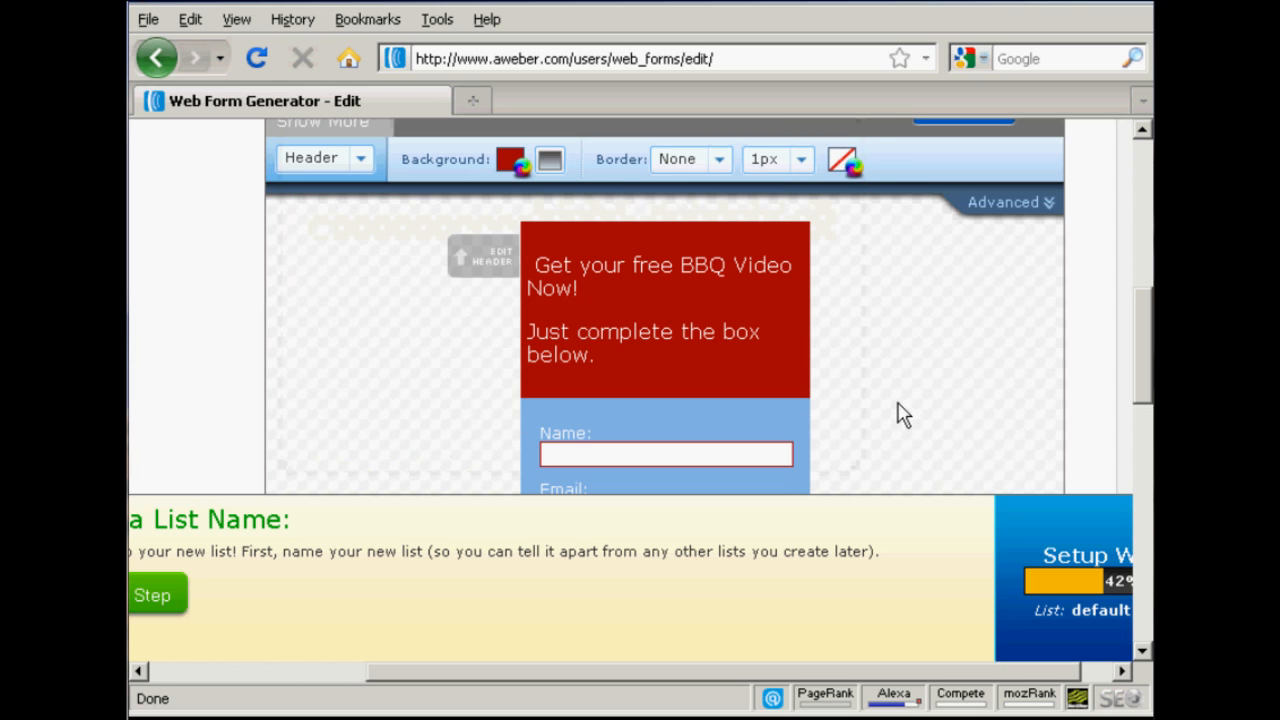
drag(1148, 314, 1148, 441)
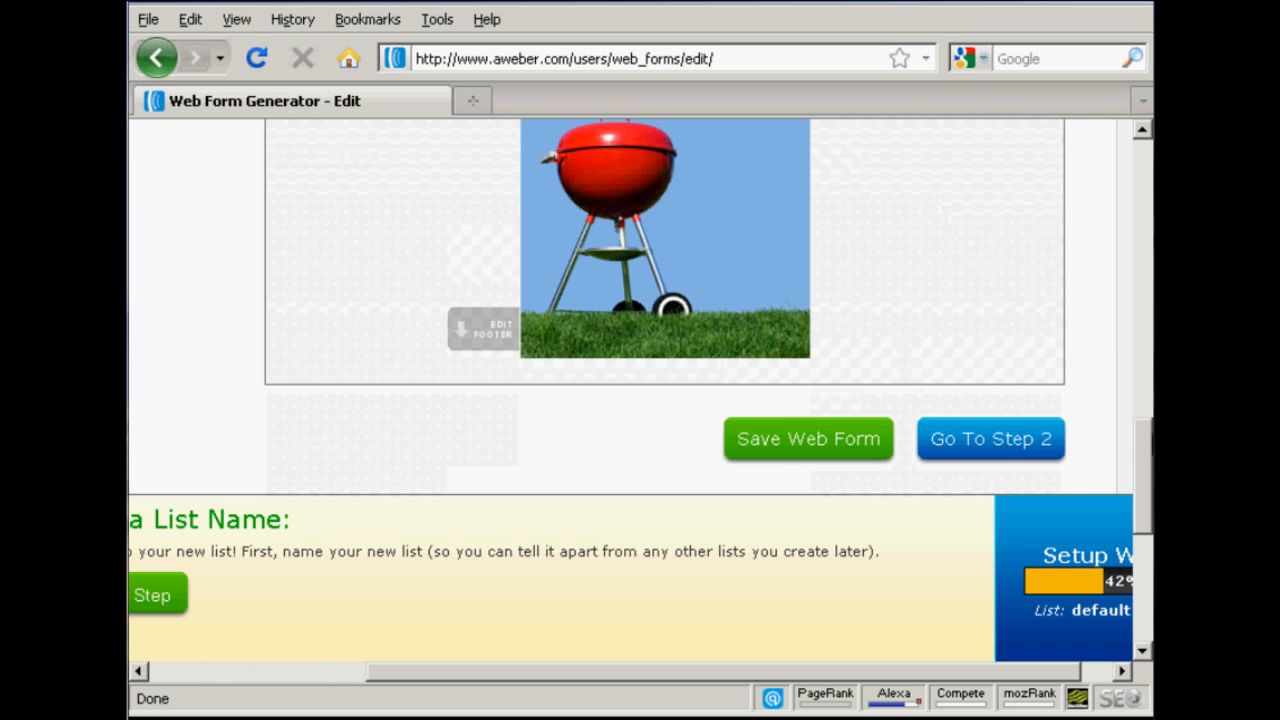
click(943, 437)
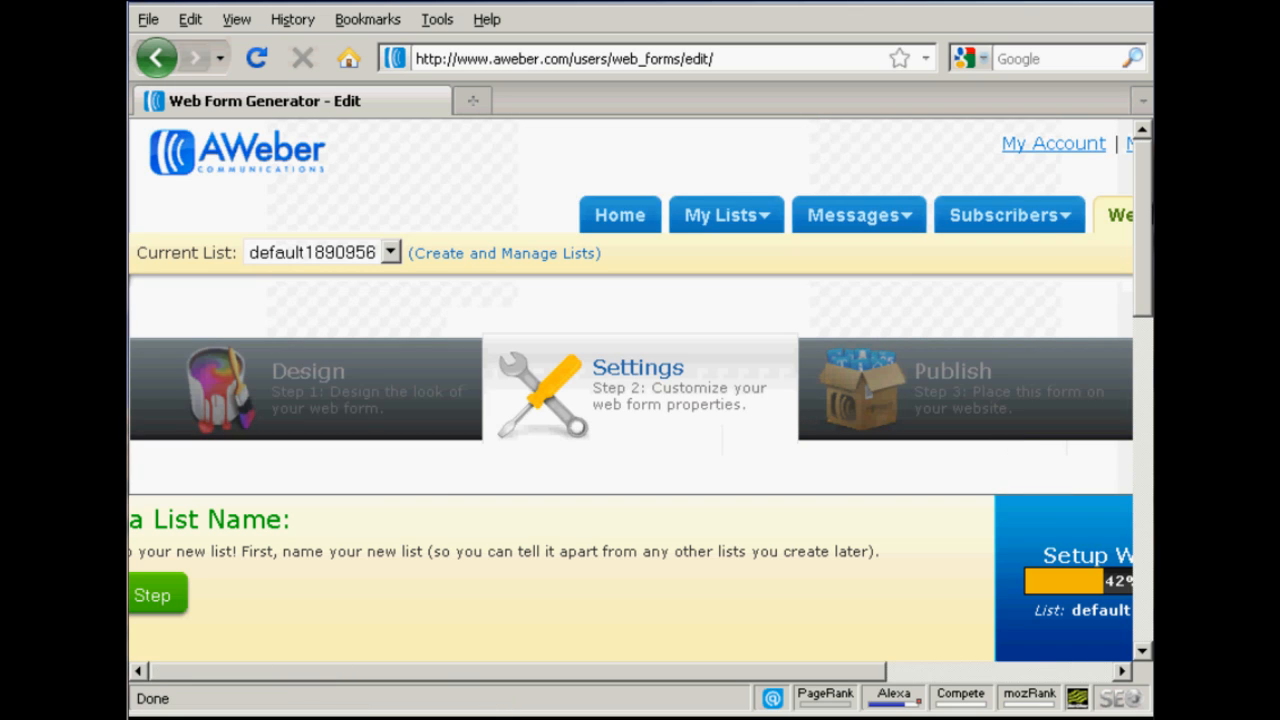
Step: Review the form settings, continue to the publishing stage and save the web form
drag(1150, 215, 1137, 332)
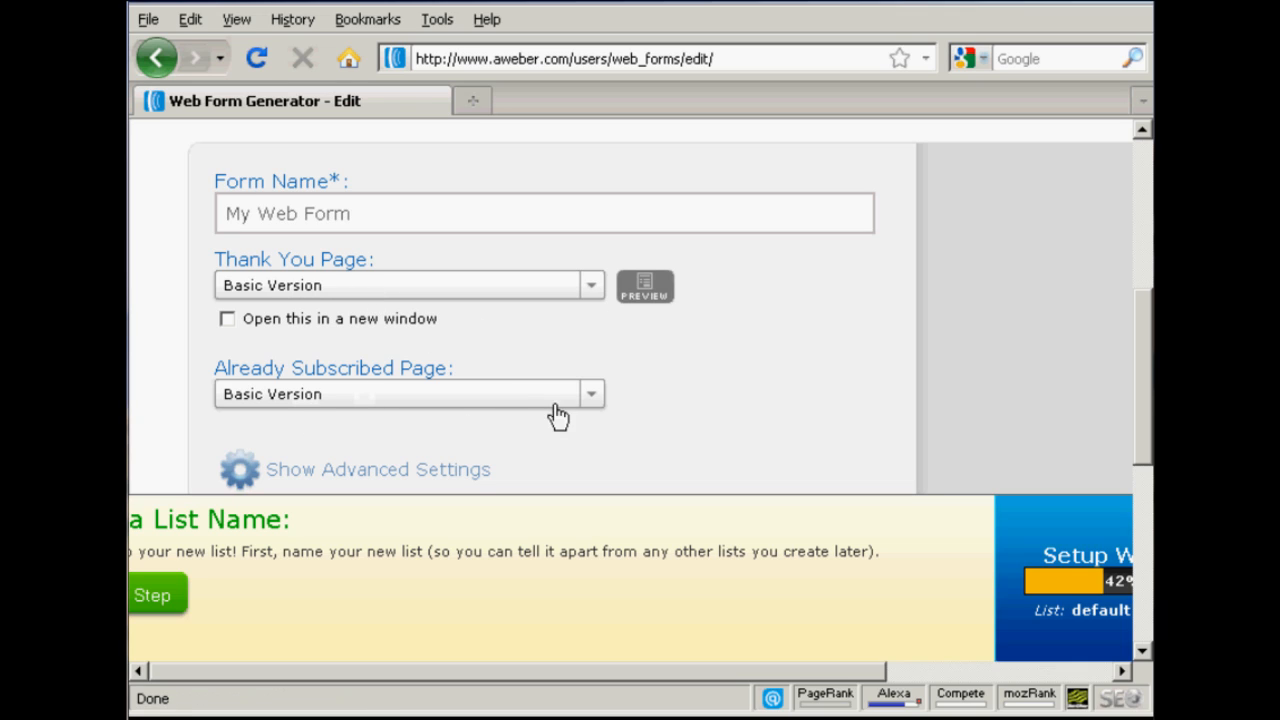
drag(1140, 351, 1143, 415)
click(452, 410)
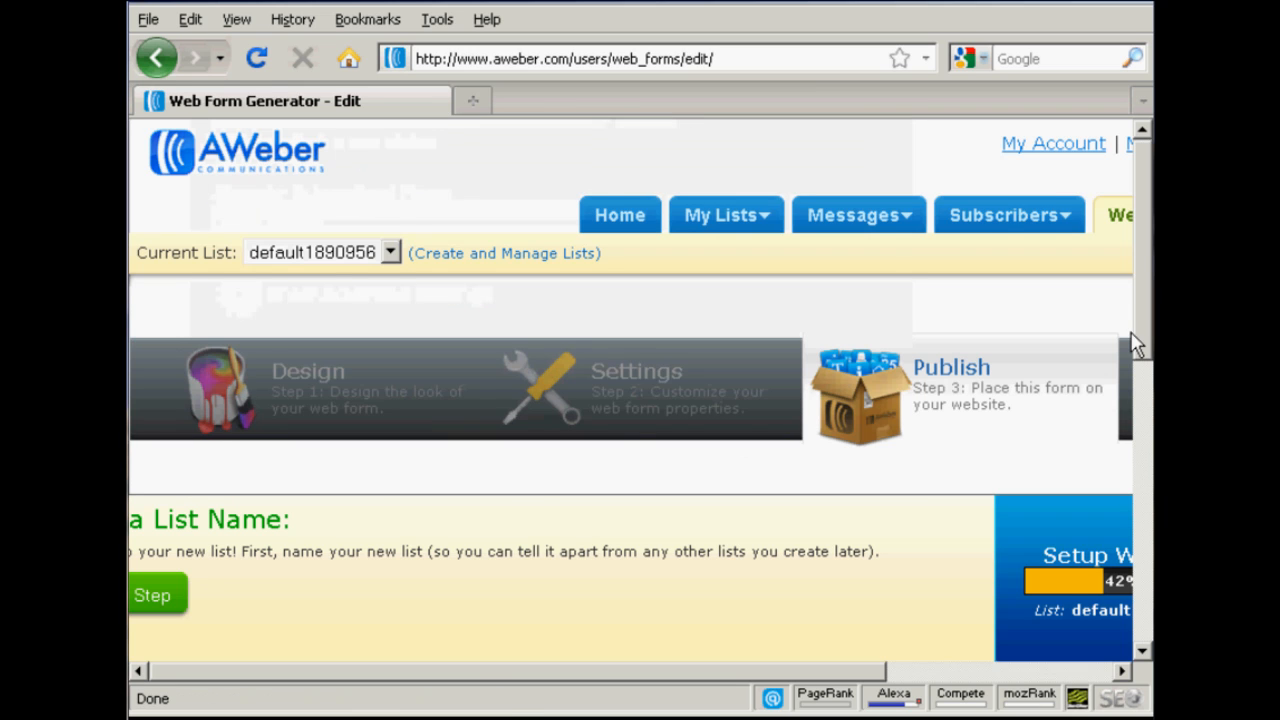
drag(1143, 234, 1150, 332)
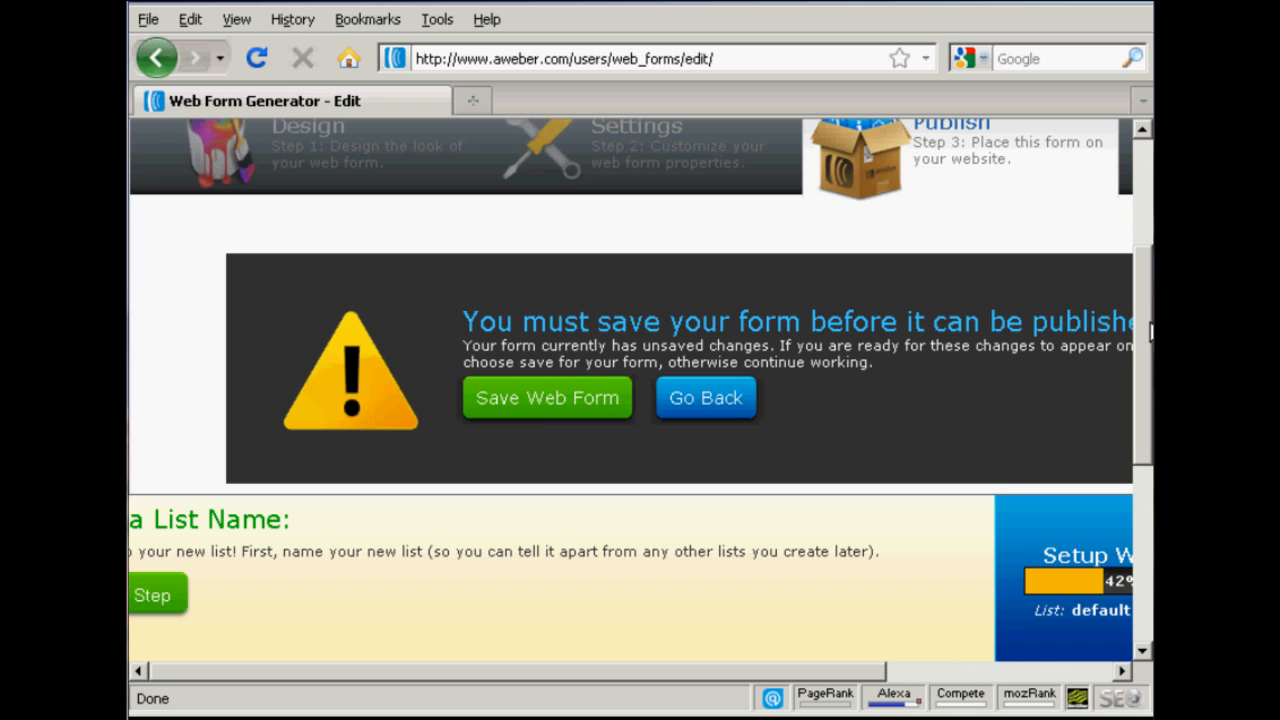
click(540, 416)
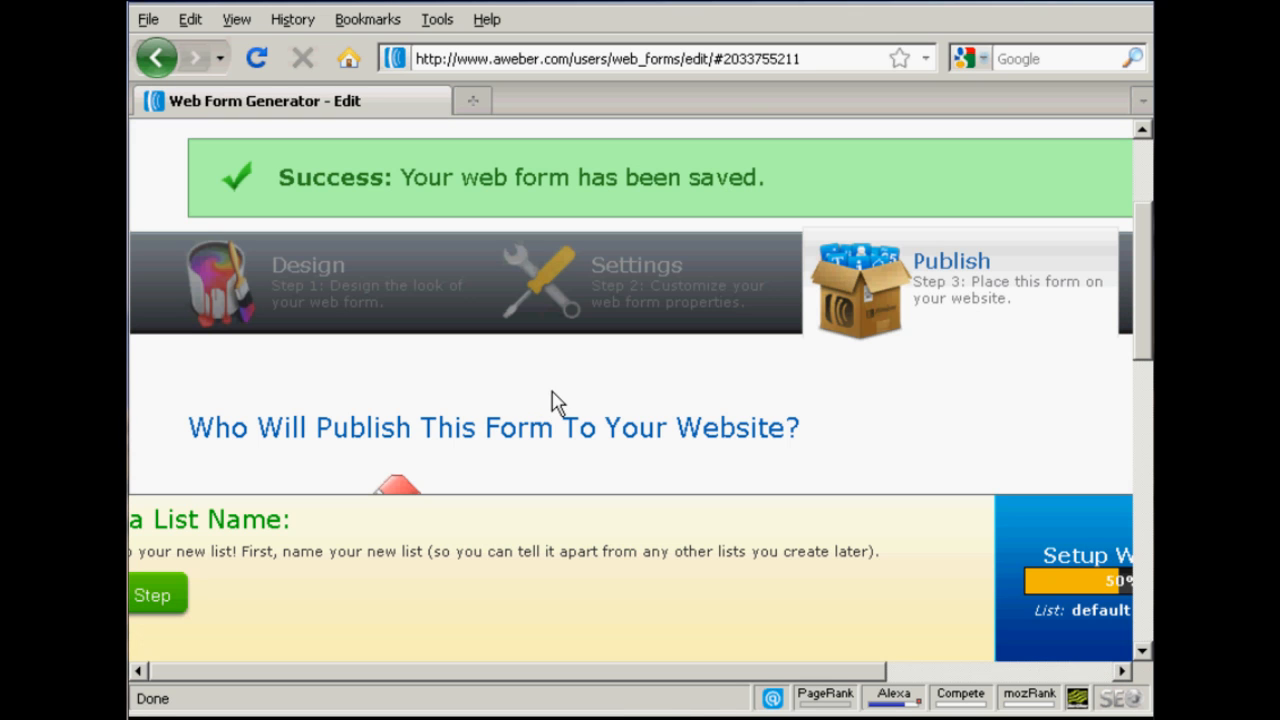
Step: Choose to install the form yourself and show its Raw HTML Version
drag(1148, 255, 1148, 315)
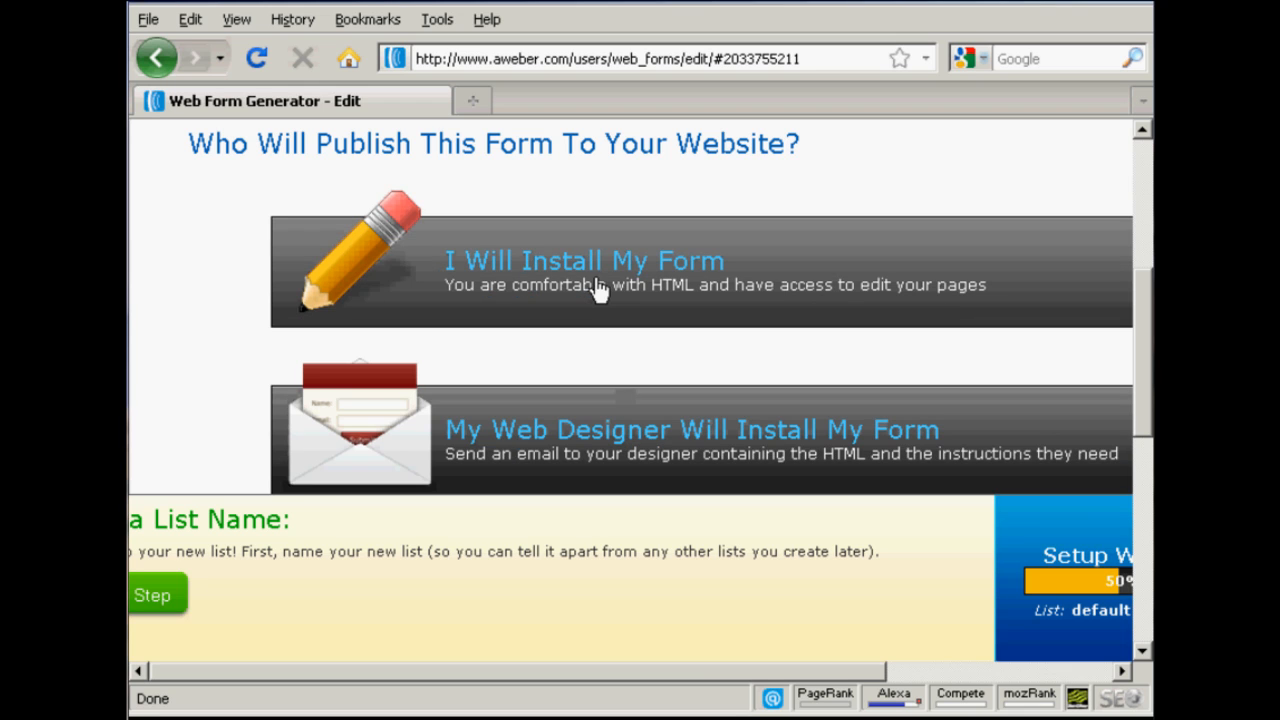
drag(712, 677, 811, 682)
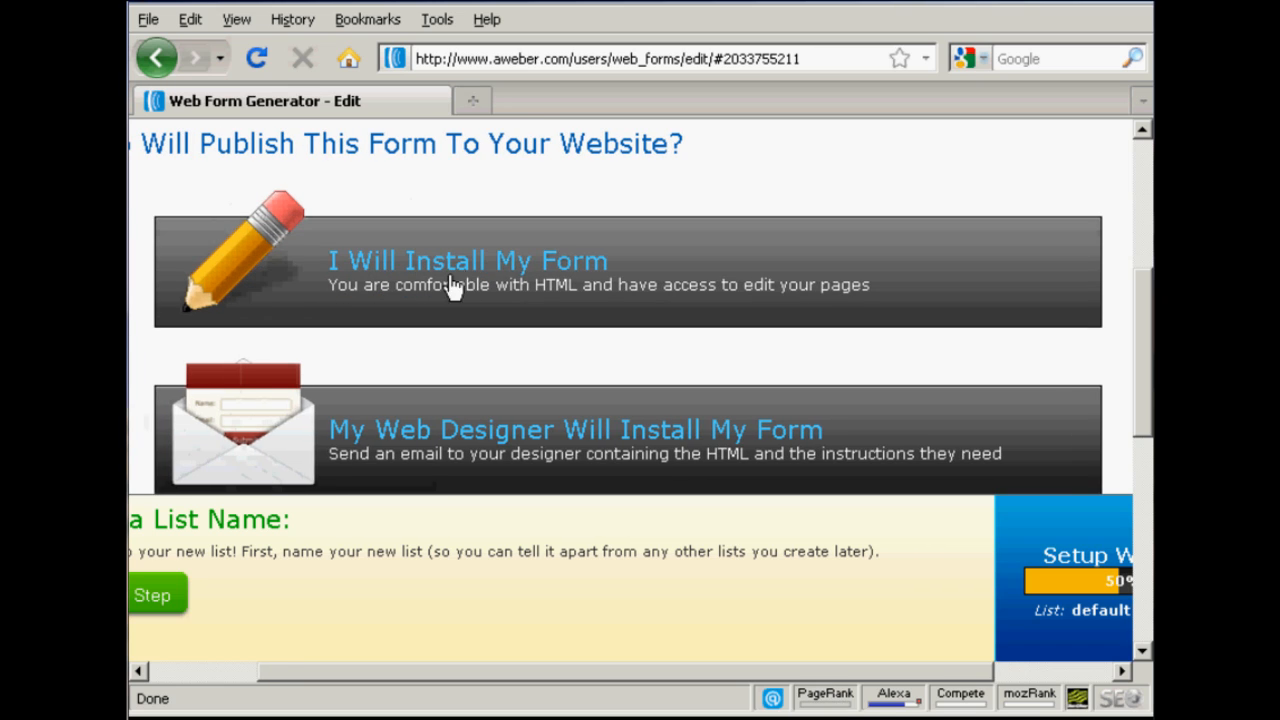
click(508, 272)
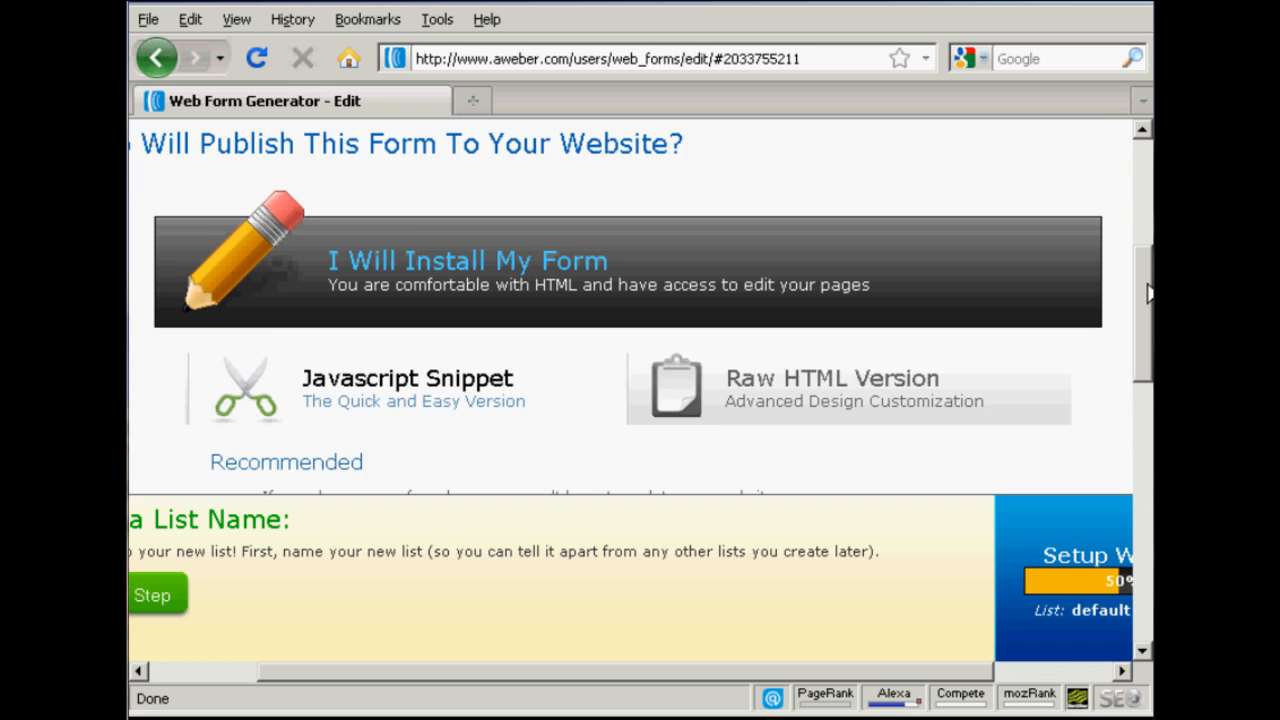
scroll(1148, 292, down, 3)
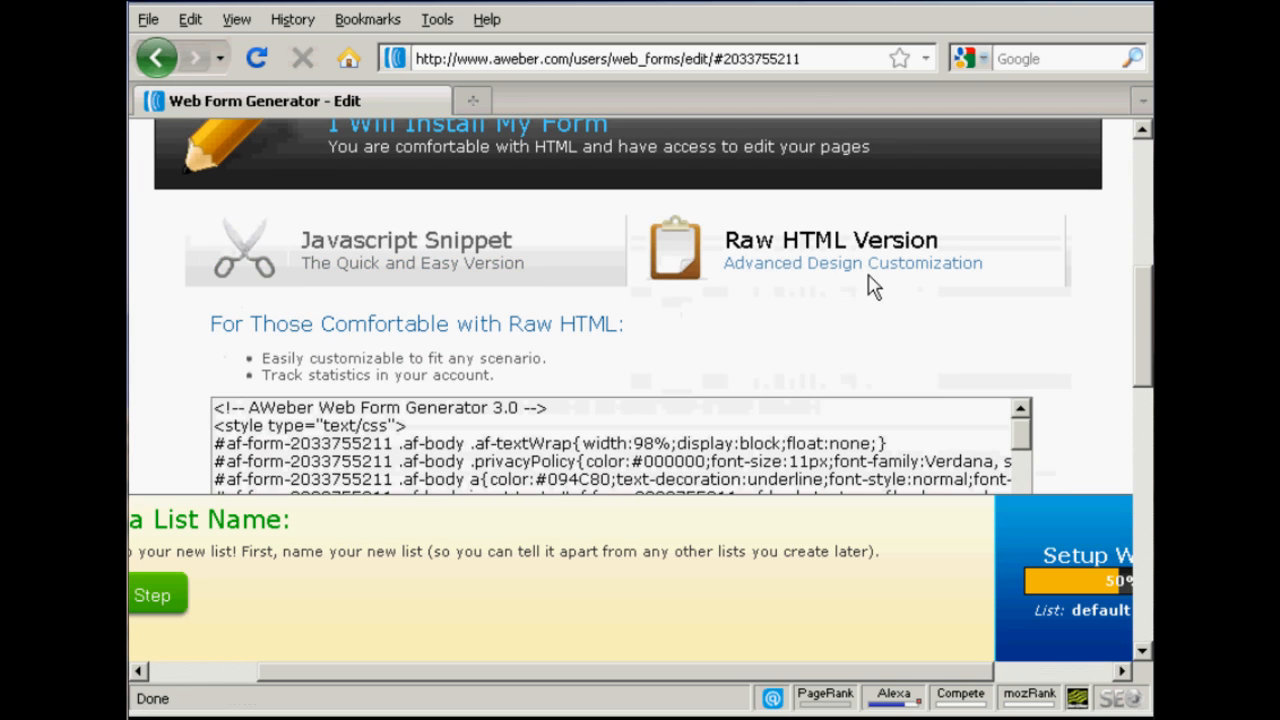
Step: Copy the form's entire raw HTML code and return to the beginning of the page
drag(1150, 300, 1150, 345)
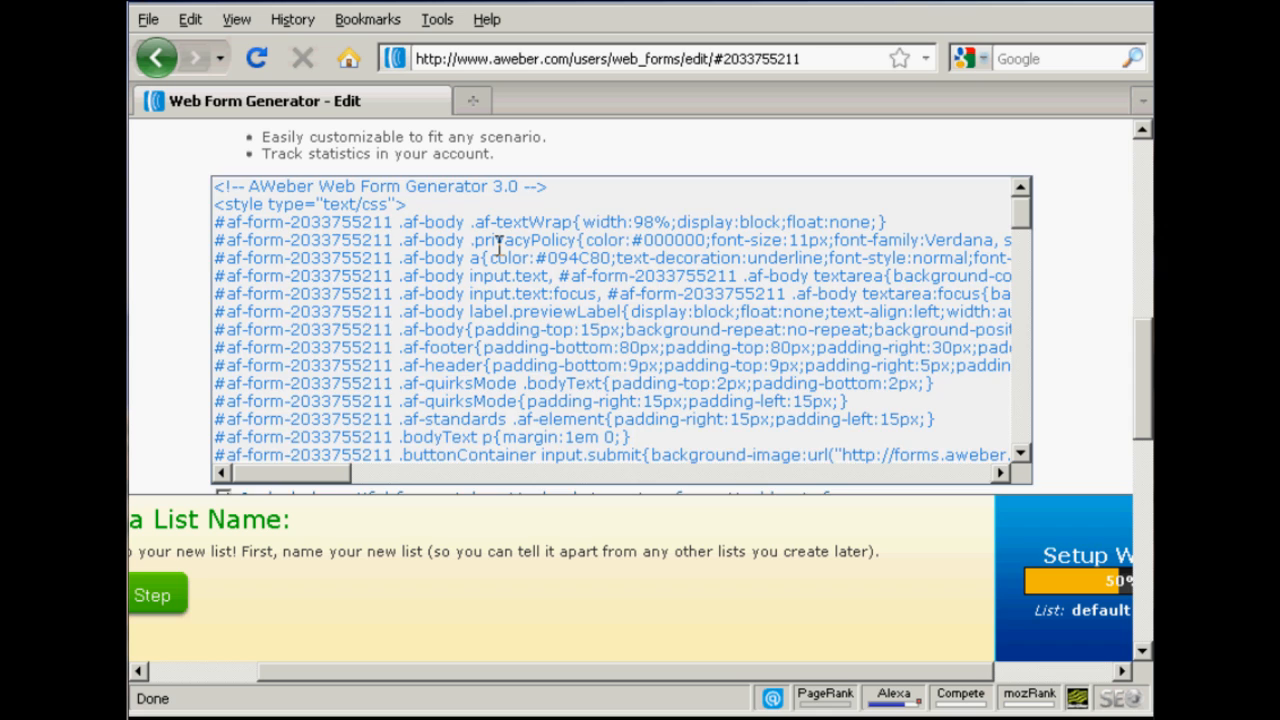
click(498, 244)
right_click(498, 245)
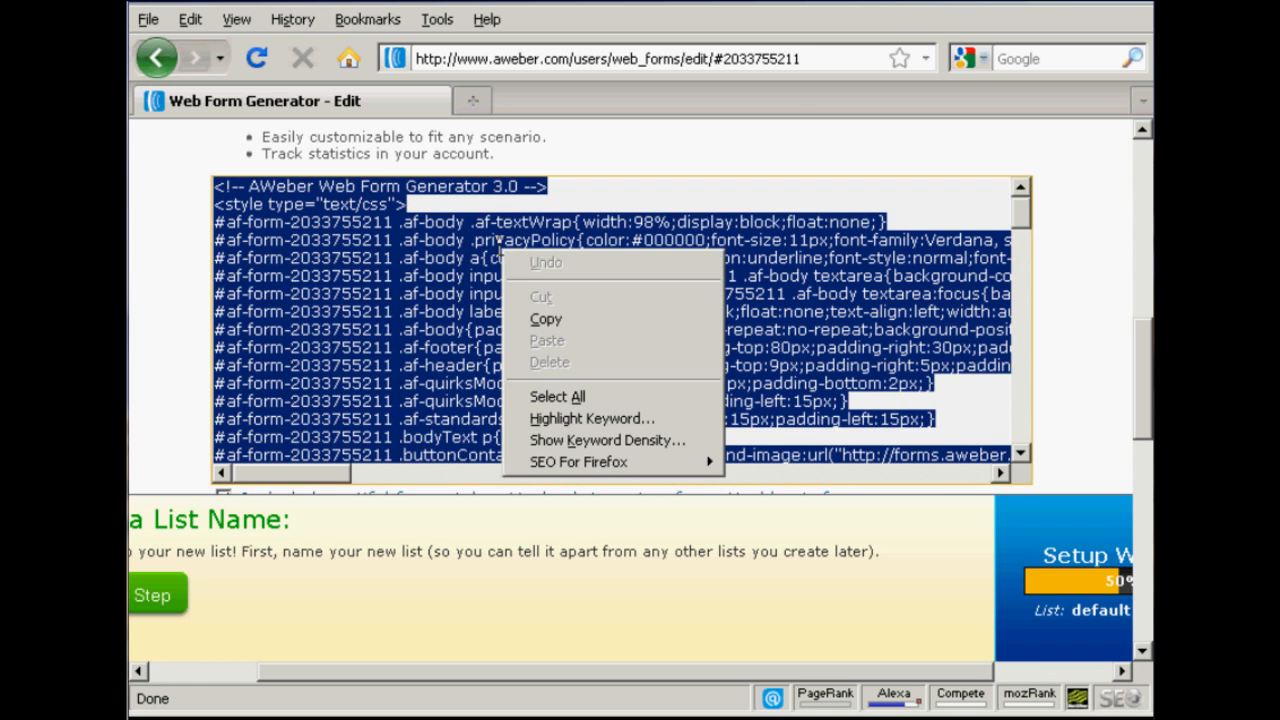
click(548, 318)
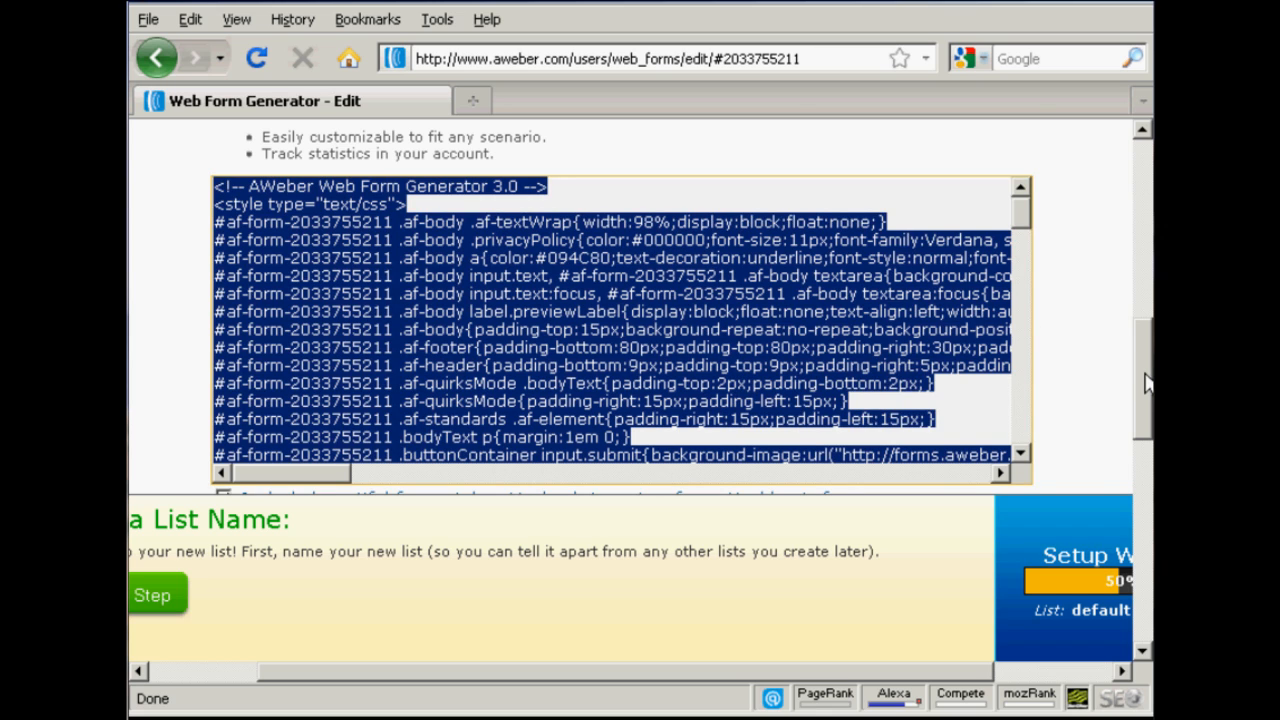
drag(1146, 365, 1146, 170)
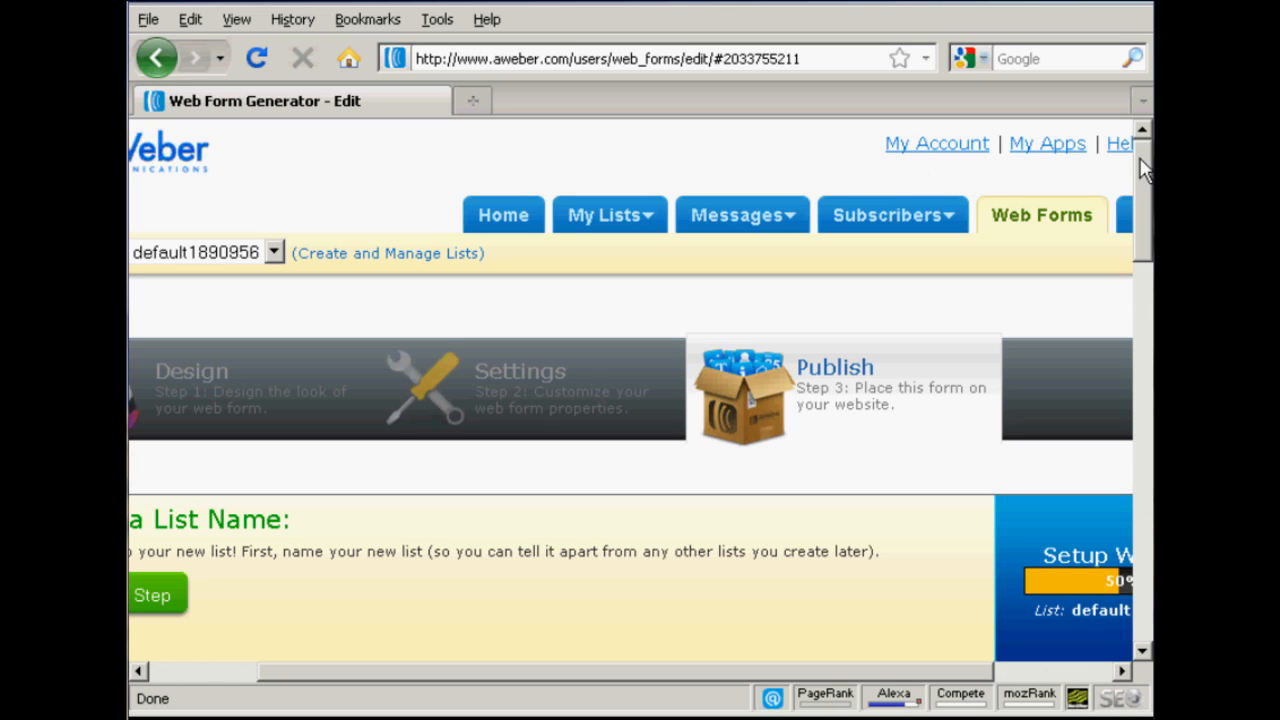